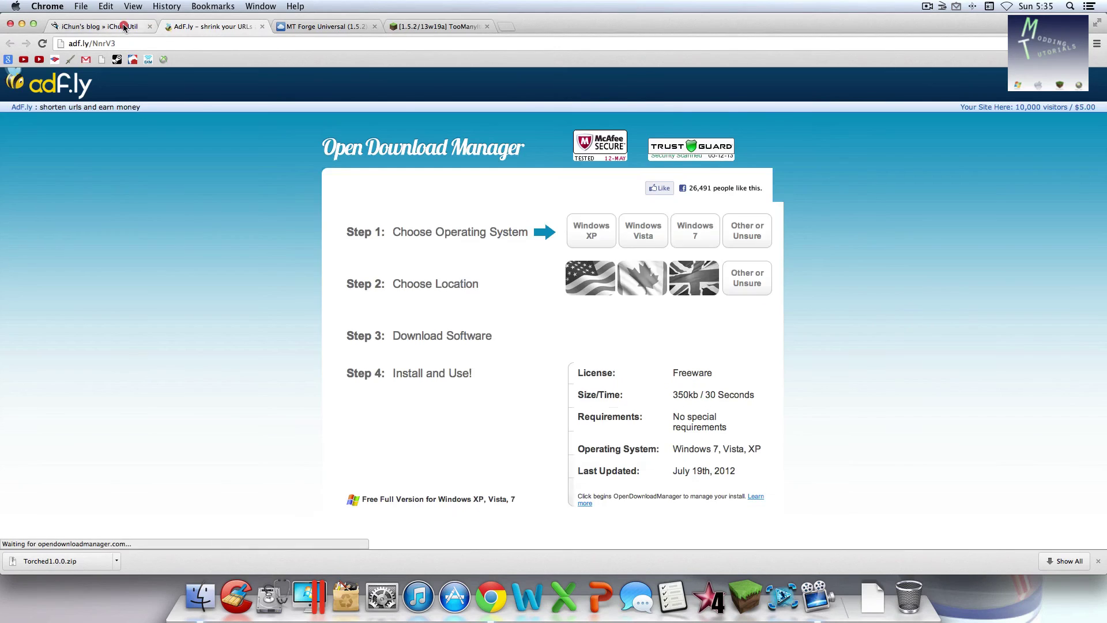
Skip the ad, download iChunUtil1.0.1.zip from CreeperHost, and close the iChun's blog and download pages
left_click(124, 27)
left_click(214, 26)
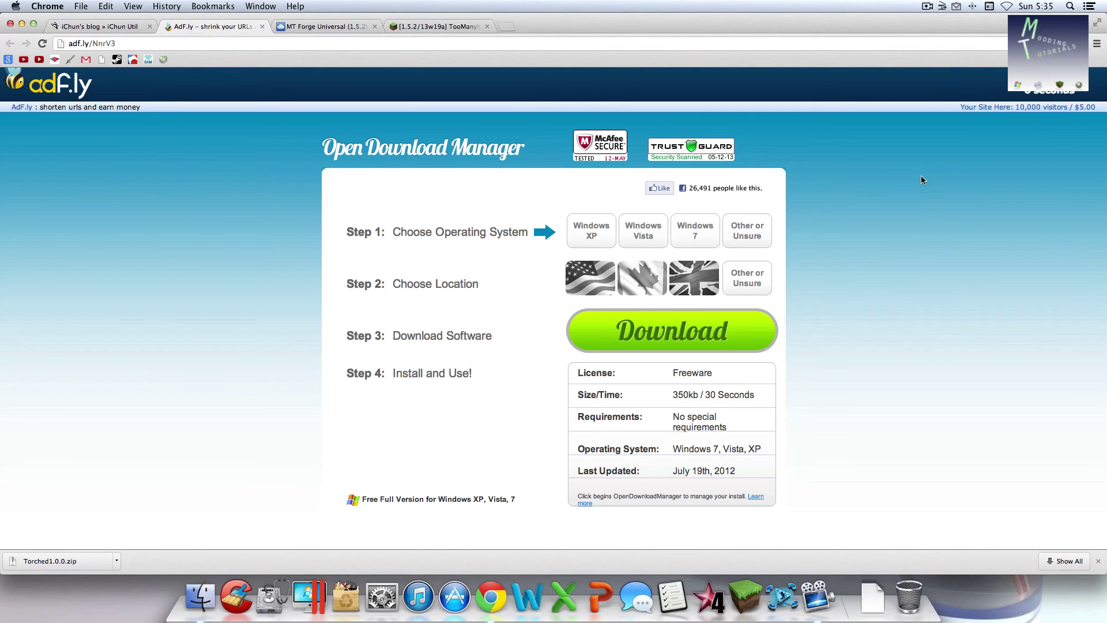
left_click(1040, 86)
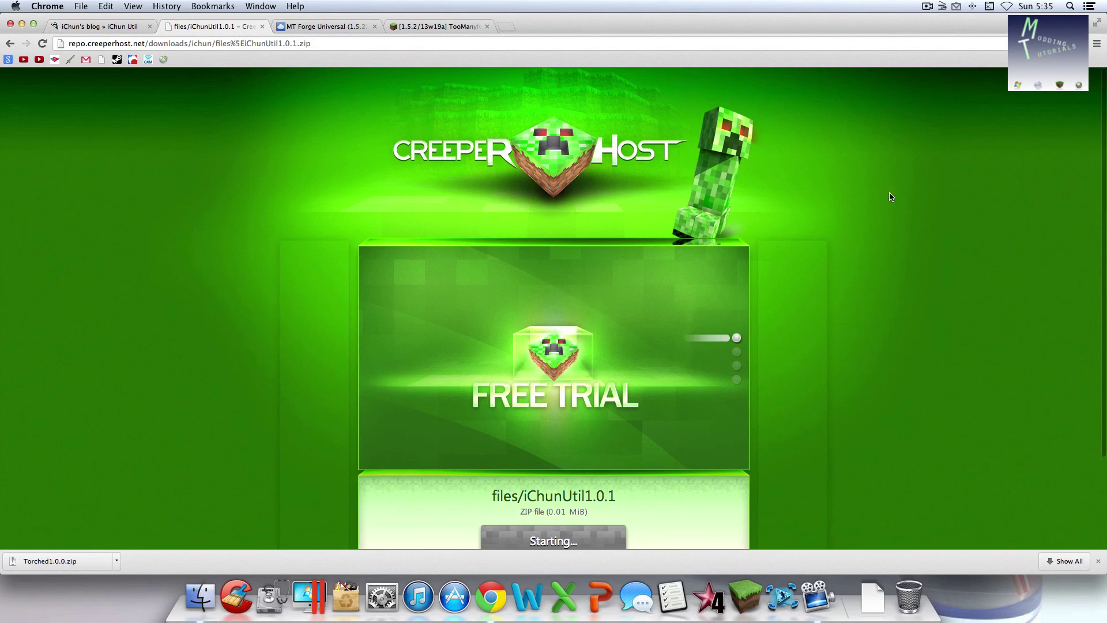
scroll(708, 353, "down", 3)
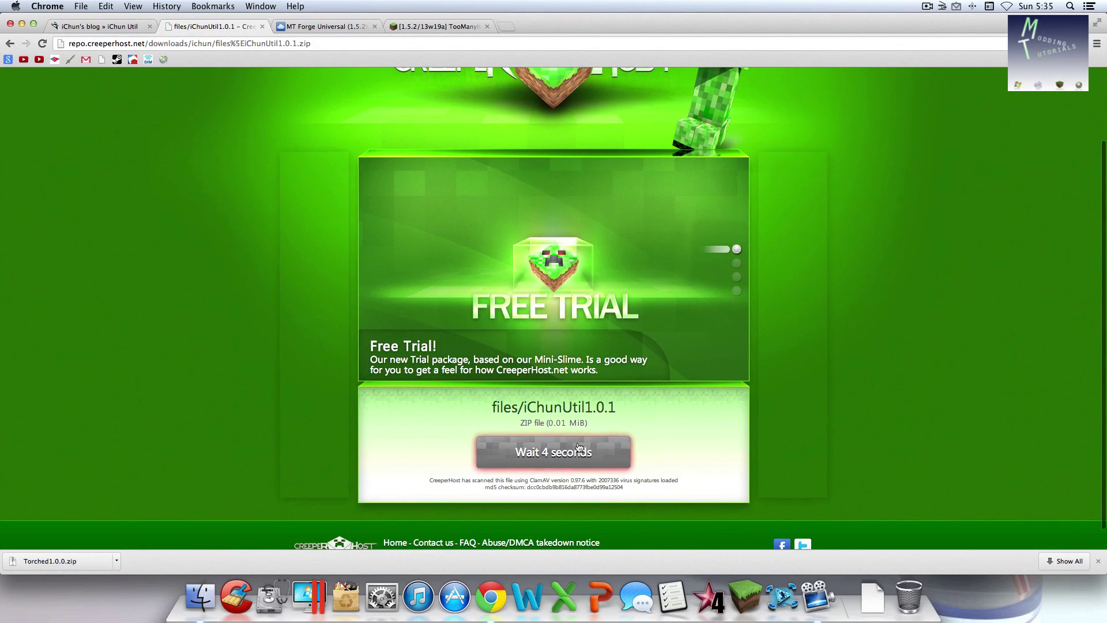
left_click(115, 27)
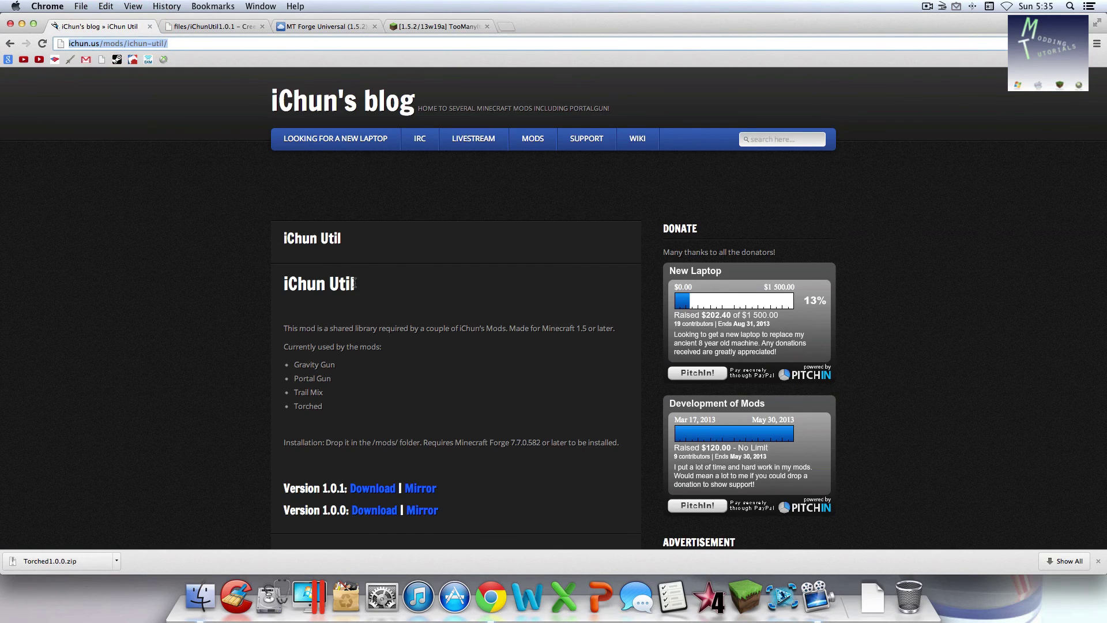
double_click(341, 283)
left_click(148, 27)
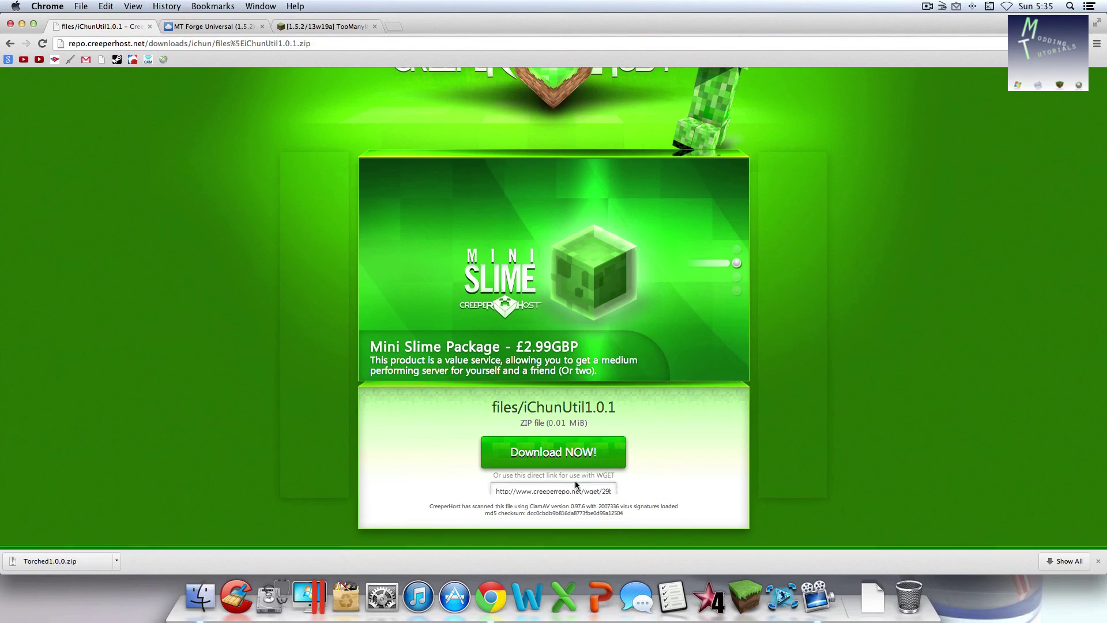
left_click(559, 454)
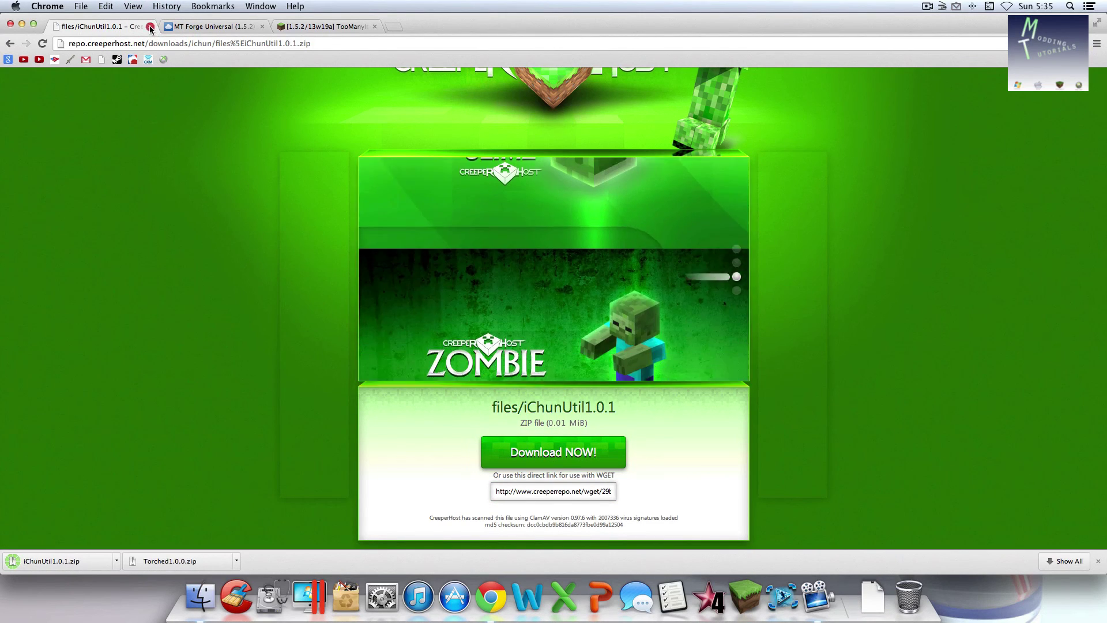
left_click(149, 26)
Download MT Forge Universal (1.5.2).zip and close its download page
left_click_drag(500, 306, 621, 313)
left_click(620, 312)
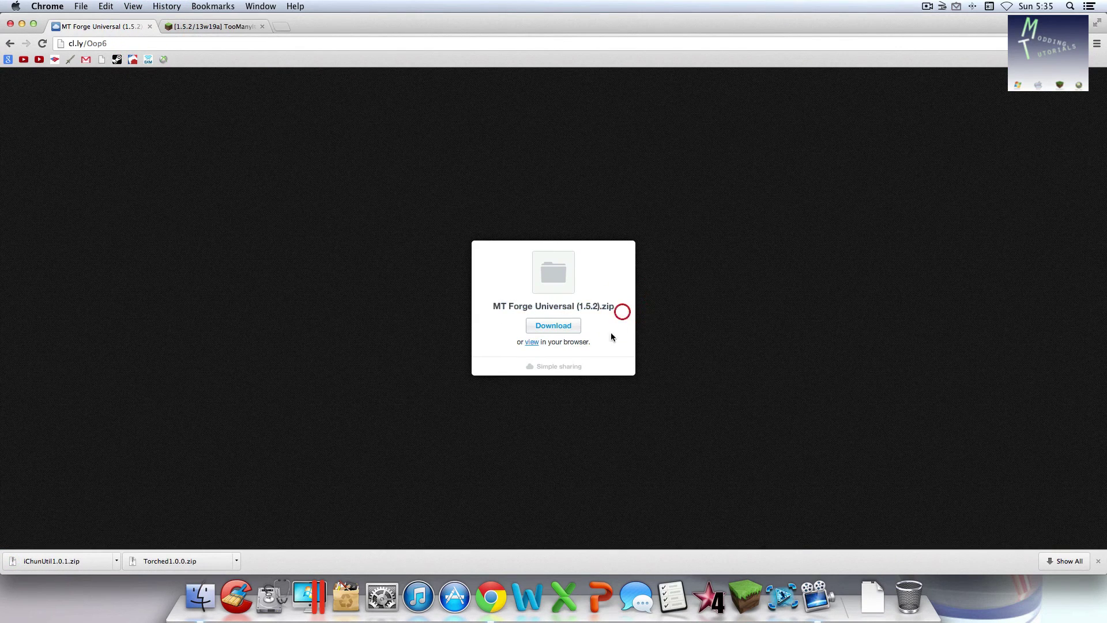
left_click(554, 327)
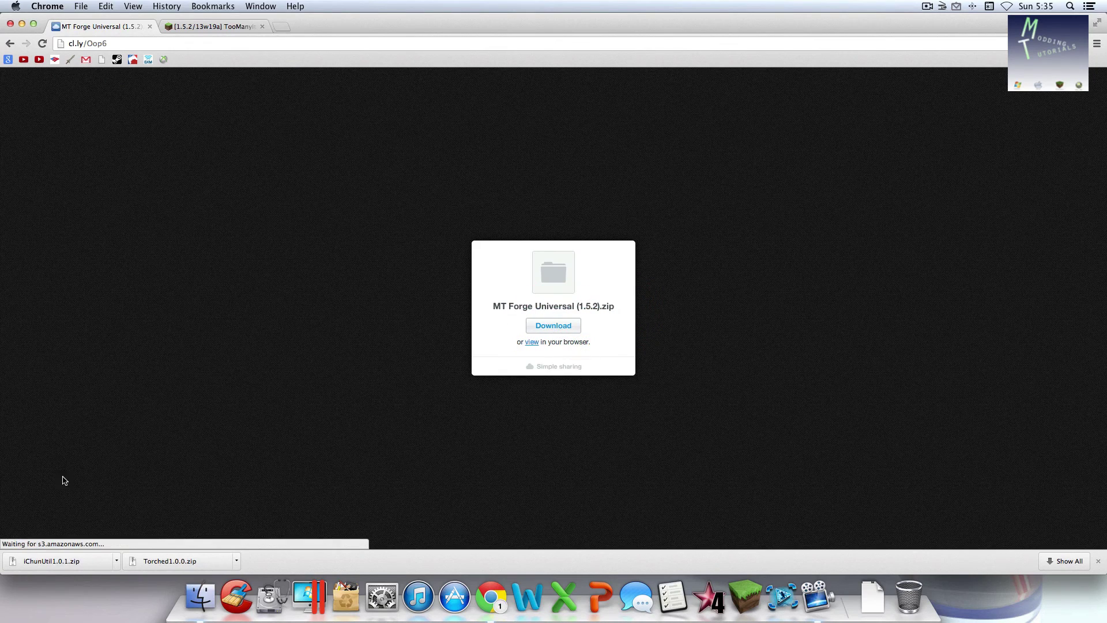
left_click(151, 27)
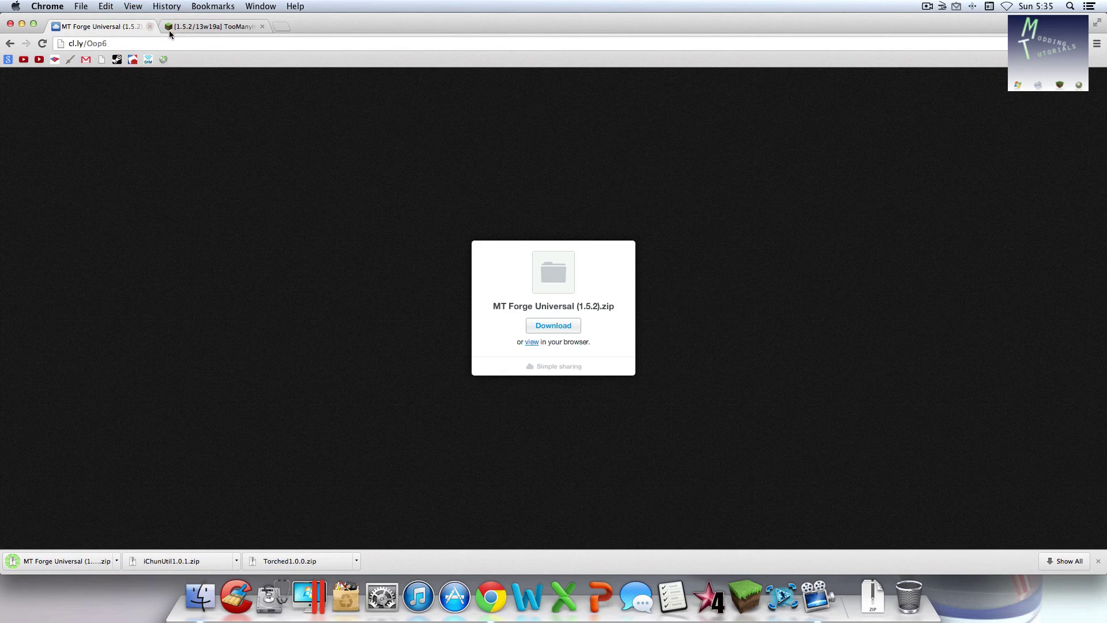
left_click(180, 27)
left_click(149, 26)
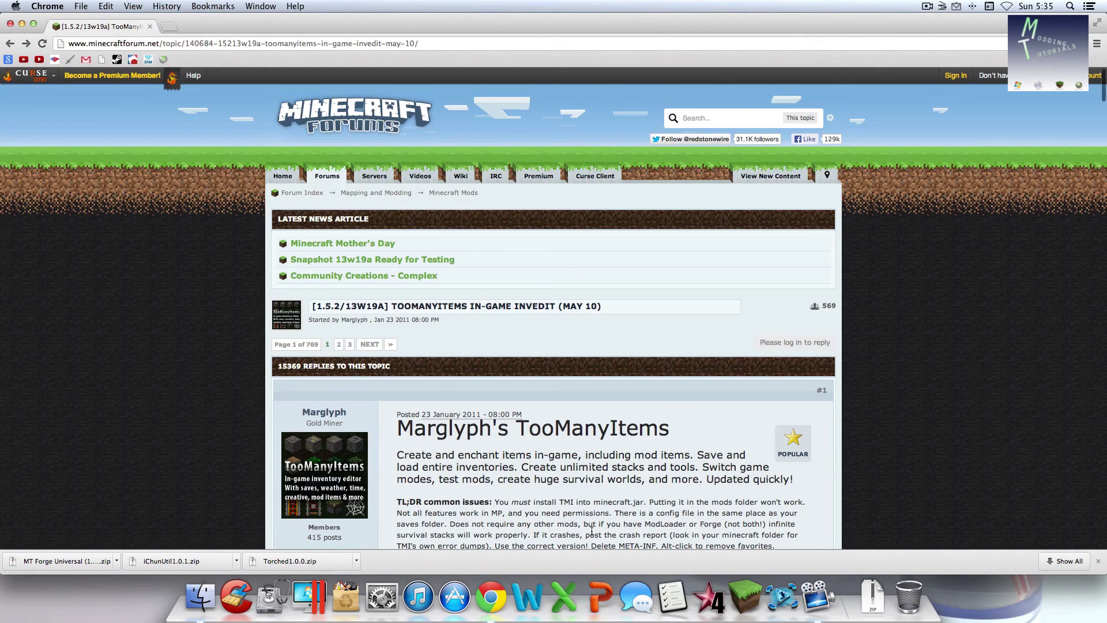
Download TooManyItems for Minecraft 1.5.2 from the forum topic, skipping the ad, and close the browser window
scroll(555, 476, "down", 5)
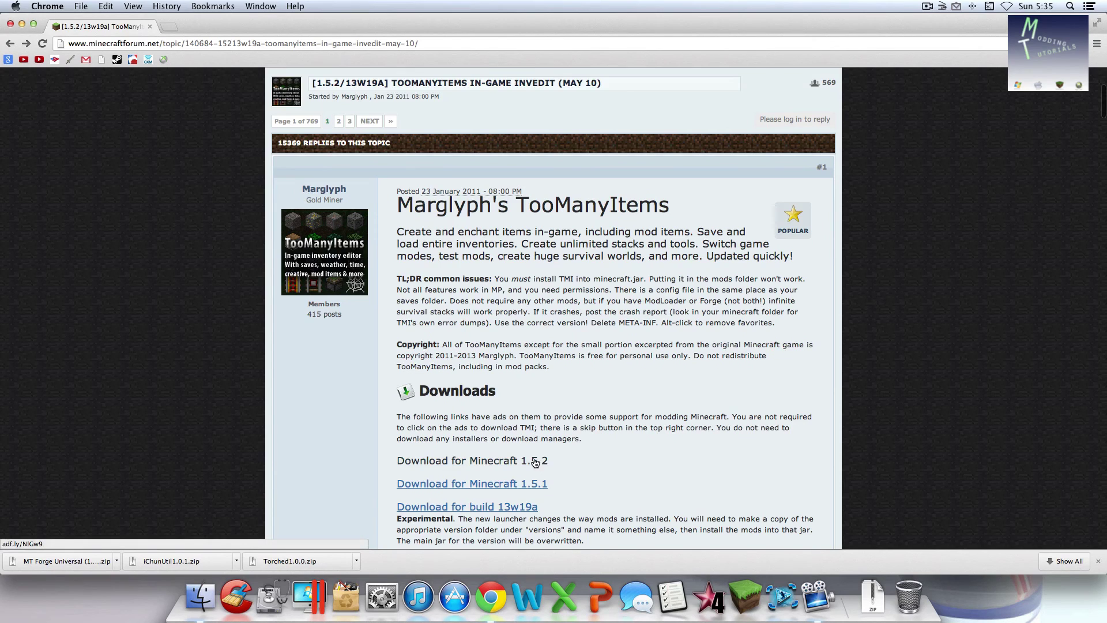
left_click(474, 459)
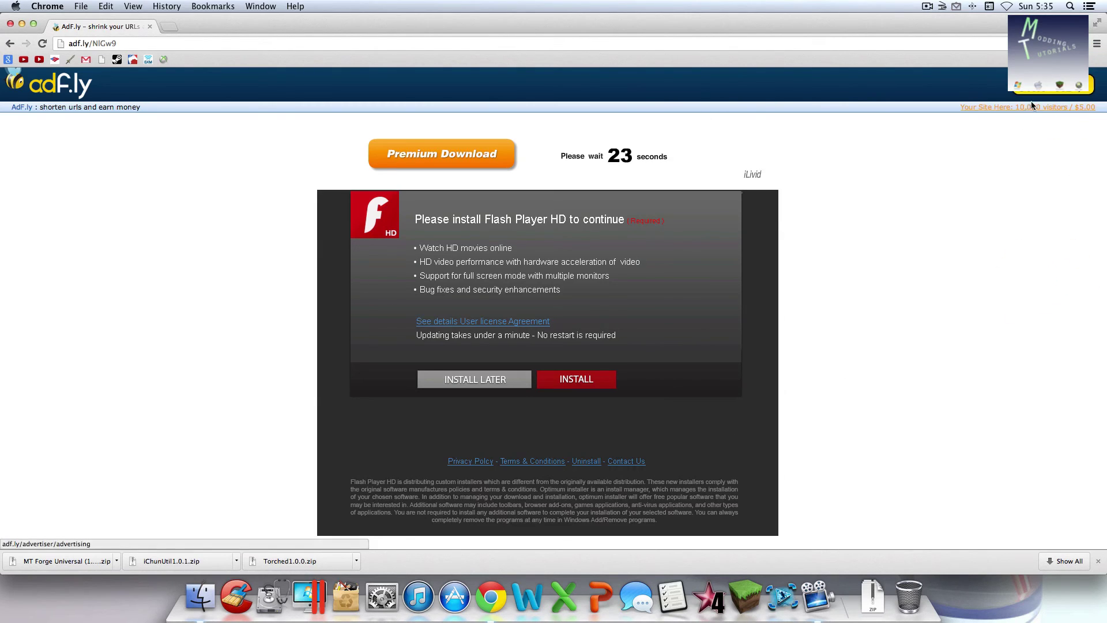
left_click(1036, 88)
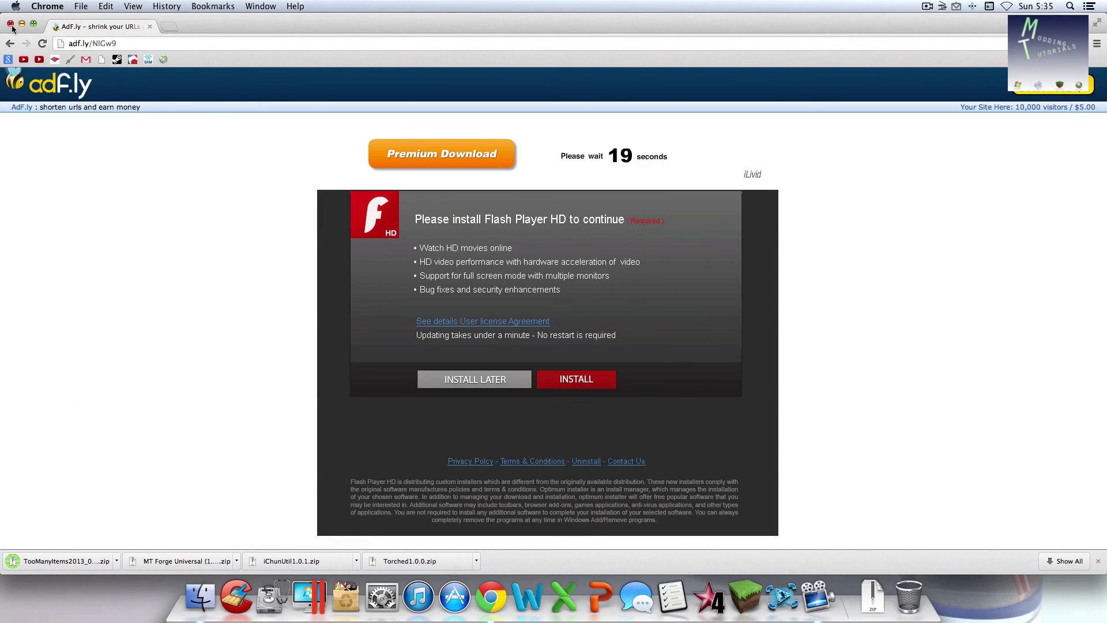
left_click(11, 24)
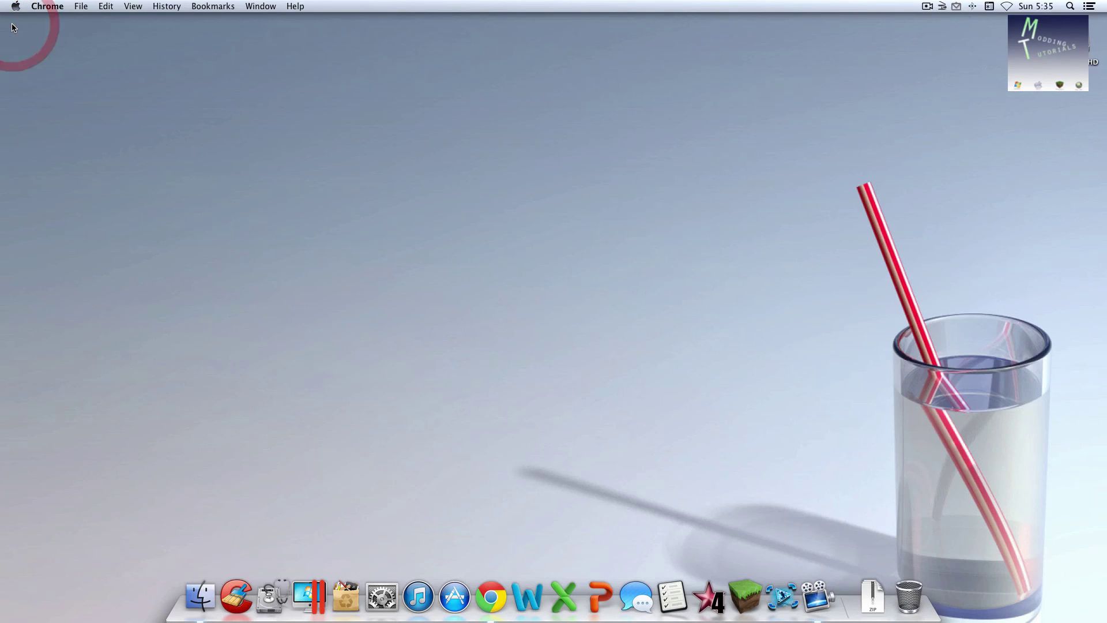
Move all four downloaded zip files from the Downloads folder to the desktop and close the Finder window
left_click(871, 594)
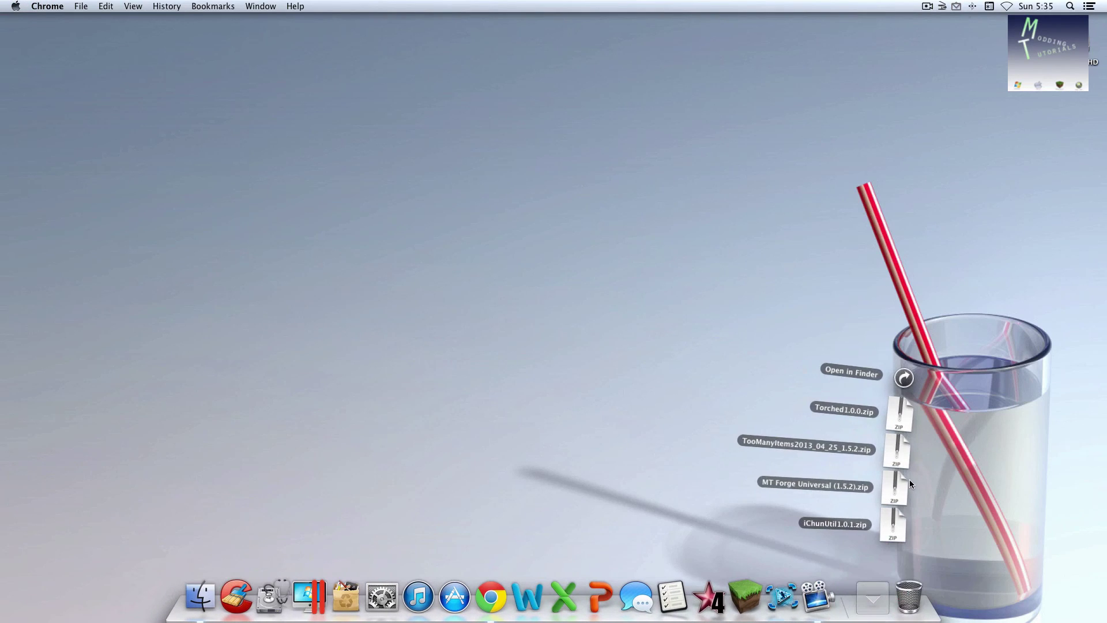
left_click(441, 444)
left_click(200, 595)
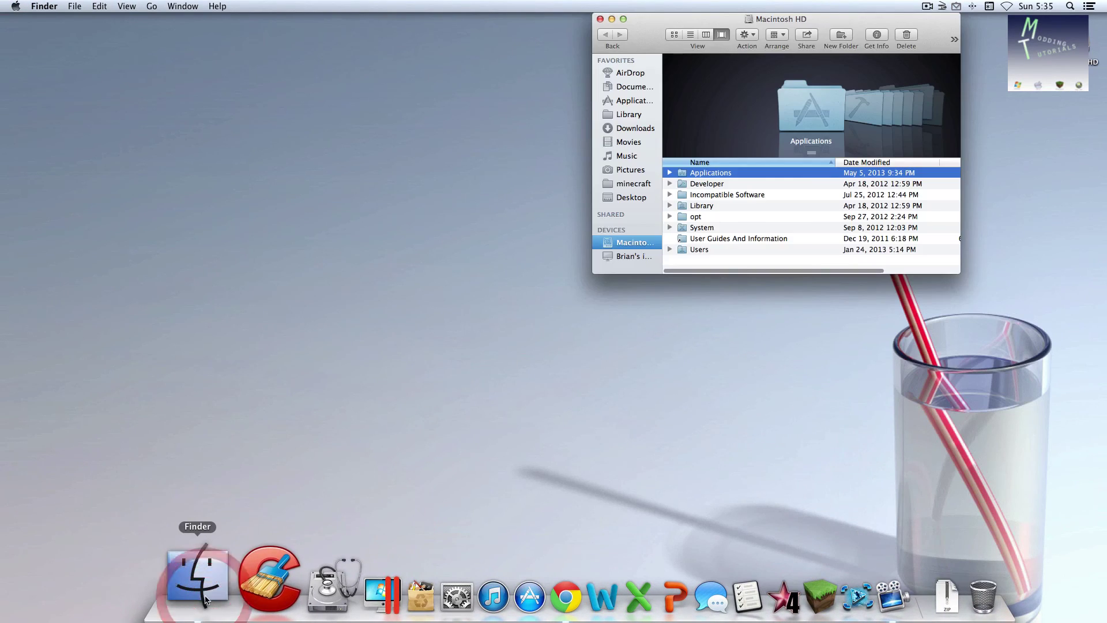
left_click(636, 130)
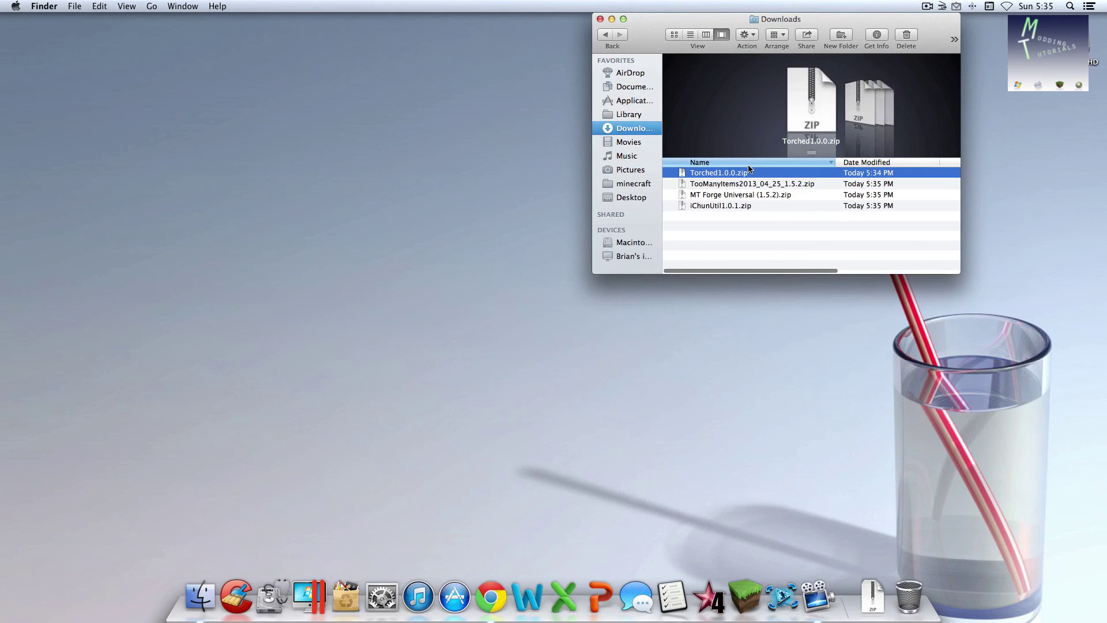
key("super+a")
left_click_drag(717, 206, 1037, 134)
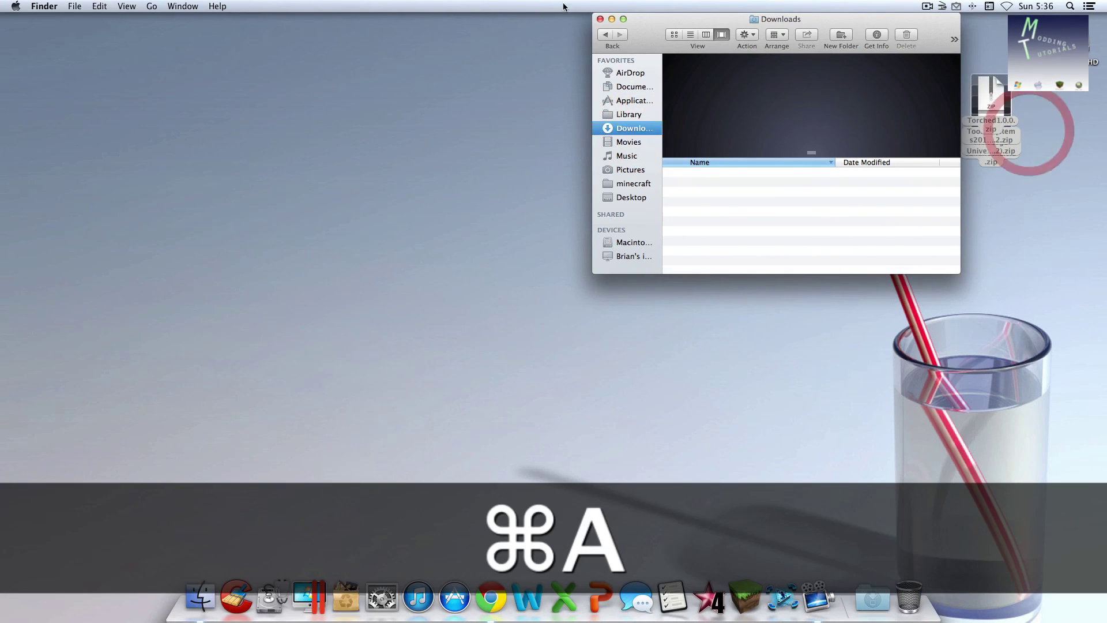
left_click(600, 19)
Spread the overlapping Torched, TooManyItems, MT Forge and iChunUtil zip files apart on the desktop
left_click(714, 129)
left_click_drag(990, 98, 1072, 98)
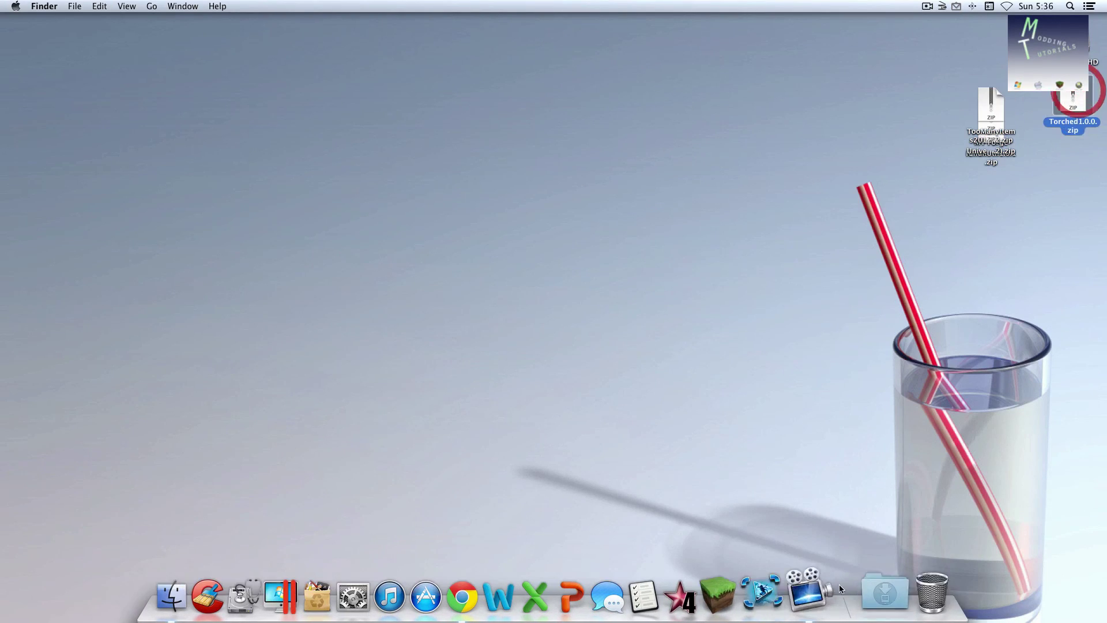
left_click_drag(990, 112, 1076, 164)
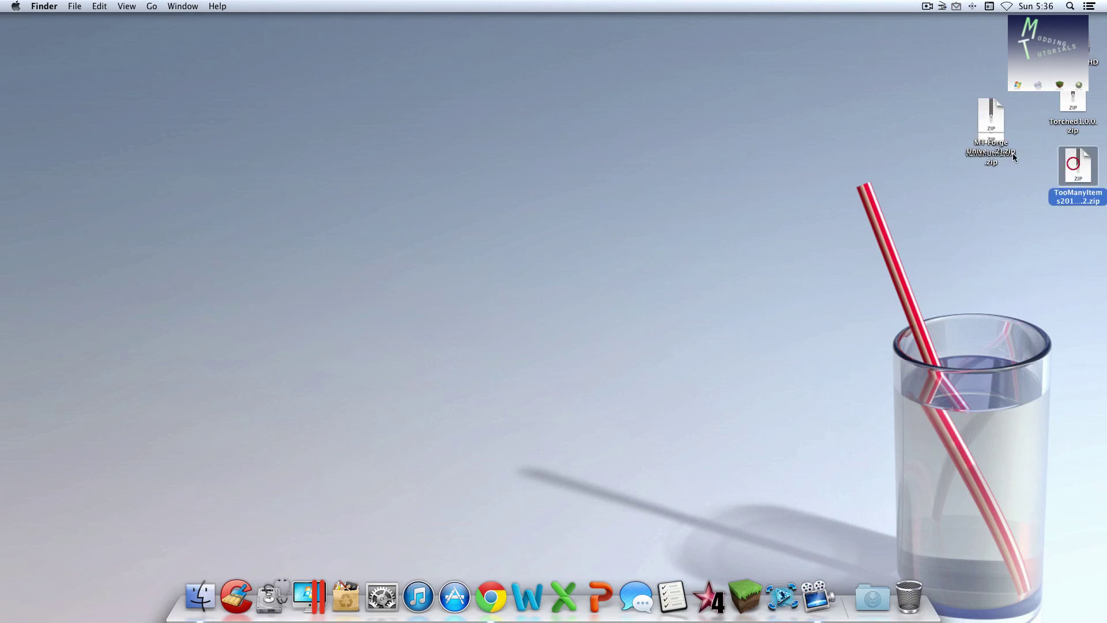
mouse_move(990, 115)
left_mouse_down()
mouse_move(1075, 234)
mouse_move(1066, 242)
mouse_move(1068, 325)
left_mouse_up()
left_click_drag(930, 294, 946, 318)
Extract the iChunUtil, MT Forge, TooManyItems and Torched zip archives on the desktop
double_click(1056, 328)
double_click(1063, 253)
left_click(1075, 167)
double_click(1074, 168)
double_click(1072, 123)
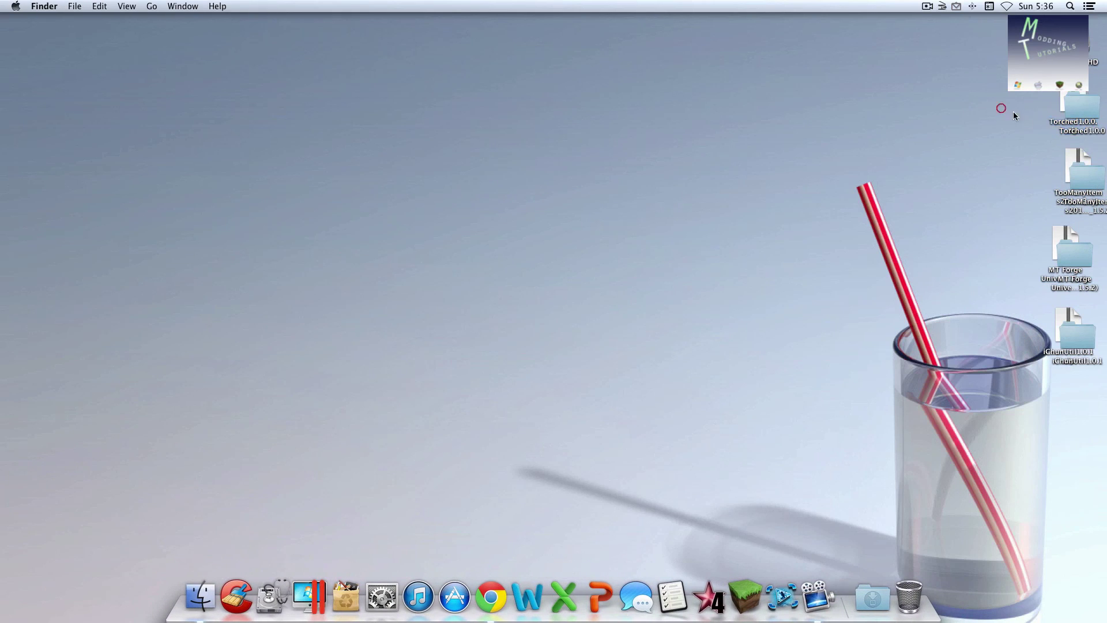
Separate the four zip files from their extracted folders and move the zips to the Trash
left_click_drag(1039, 120, 921, 288)
left_click_drag(1066, 326, 876, 233)
left_click_drag(1065, 245, 919, 199)
left_click(1064, 163)
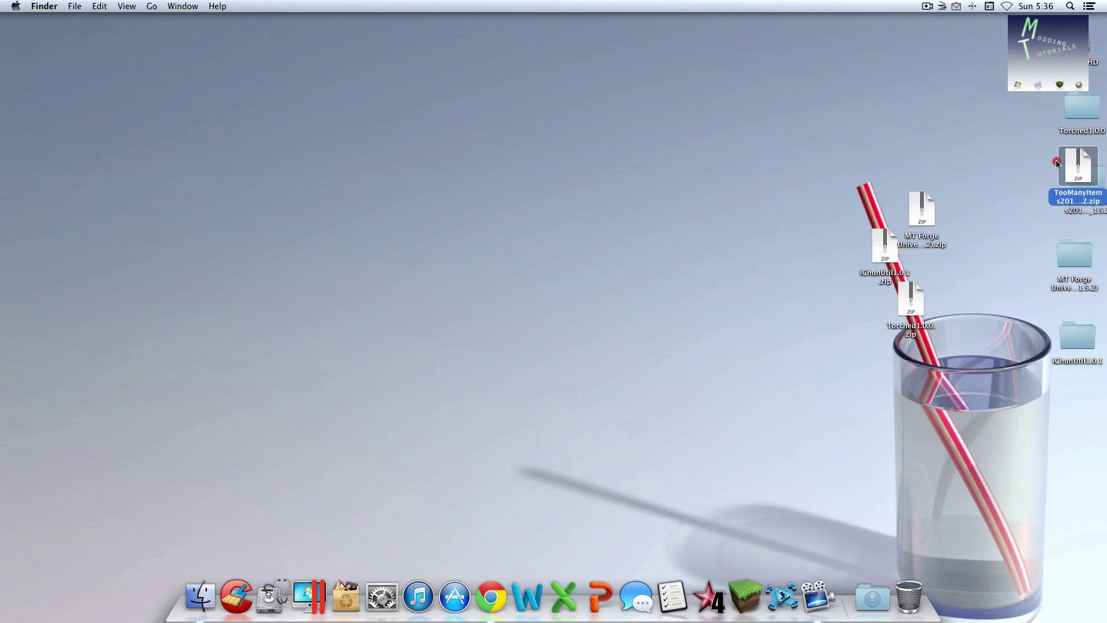
left_click_drag(1064, 164, 901, 184)
left_click_drag(920, 107, 916, 604)
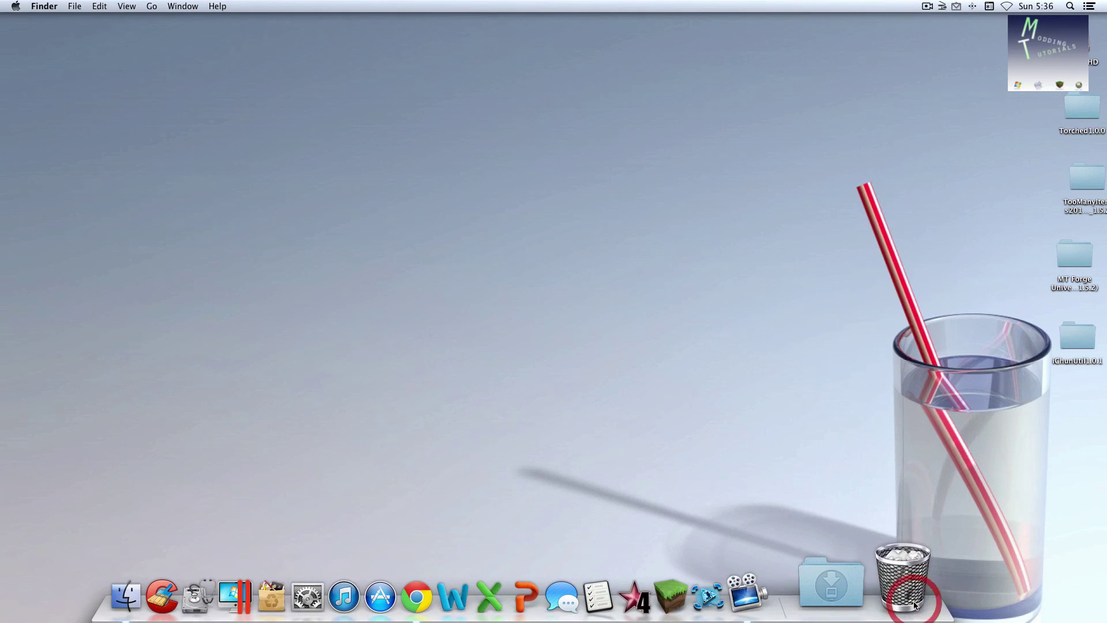
Clean up the desktop icons and move the iChunUtil1.0.1 folder up beneath the MT Forge folder
right_click(870, 194)
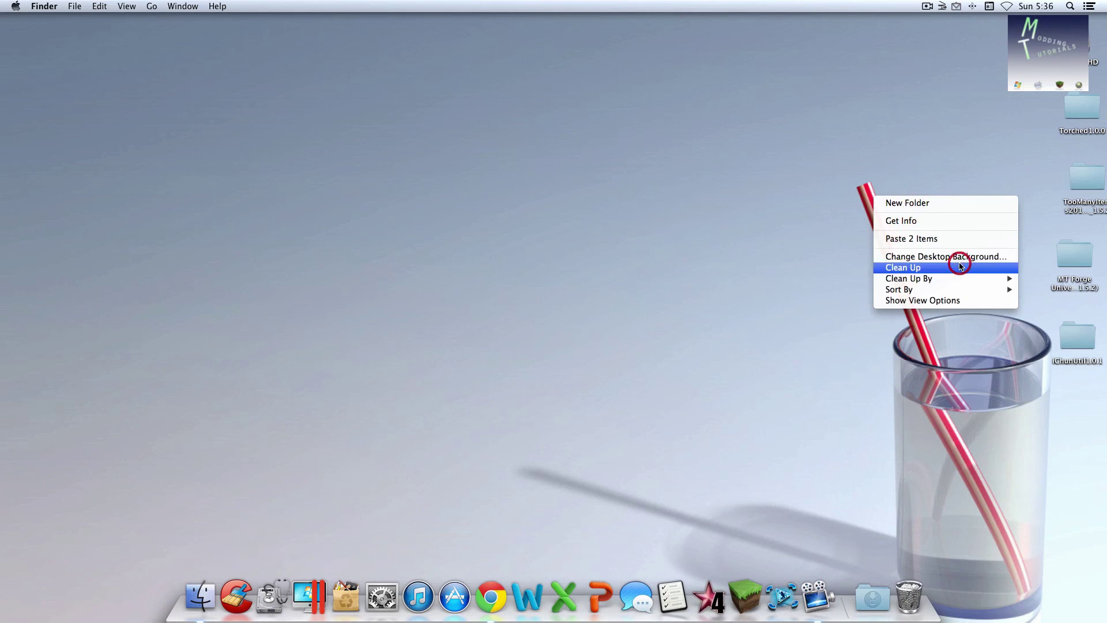
left_click(960, 265)
left_click_drag(1063, 349, 1066, 294)
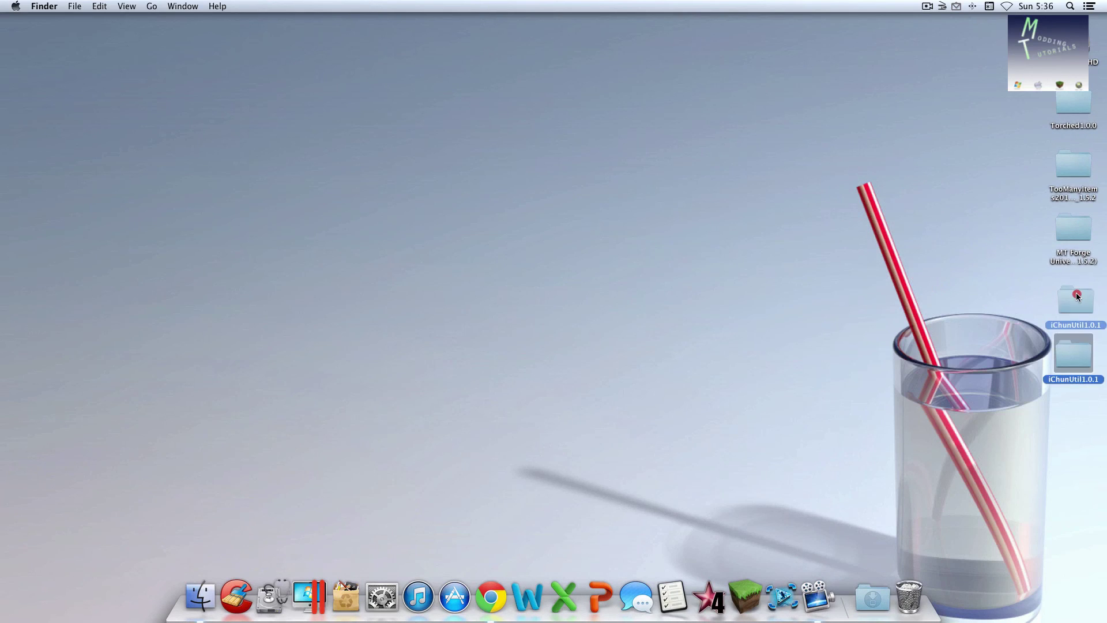
right_click(931, 283)
left_click(980, 353)
Arrange the desktop folders in two aligned columns, iChunUtil above Torched and TooManyItems above MT Forge
left_click_drag(1091, 299, 995, 111)
left_click_drag(1075, 113, 980, 169)
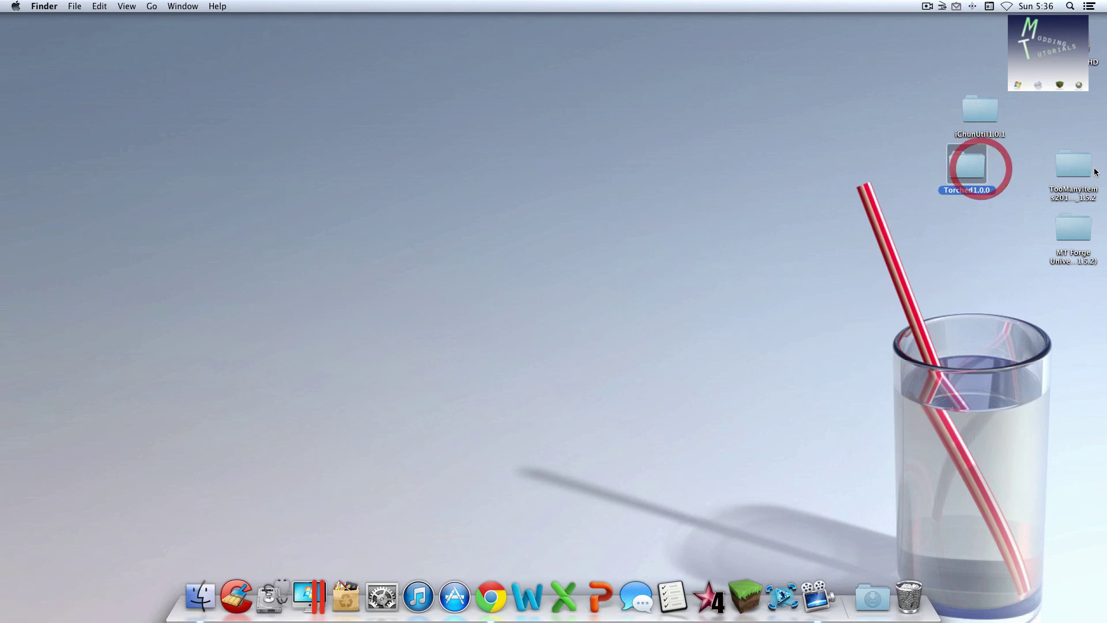
left_click_drag(1095, 172, 1085, 133)
left_click_drag(1085, 232, 1077, 177)
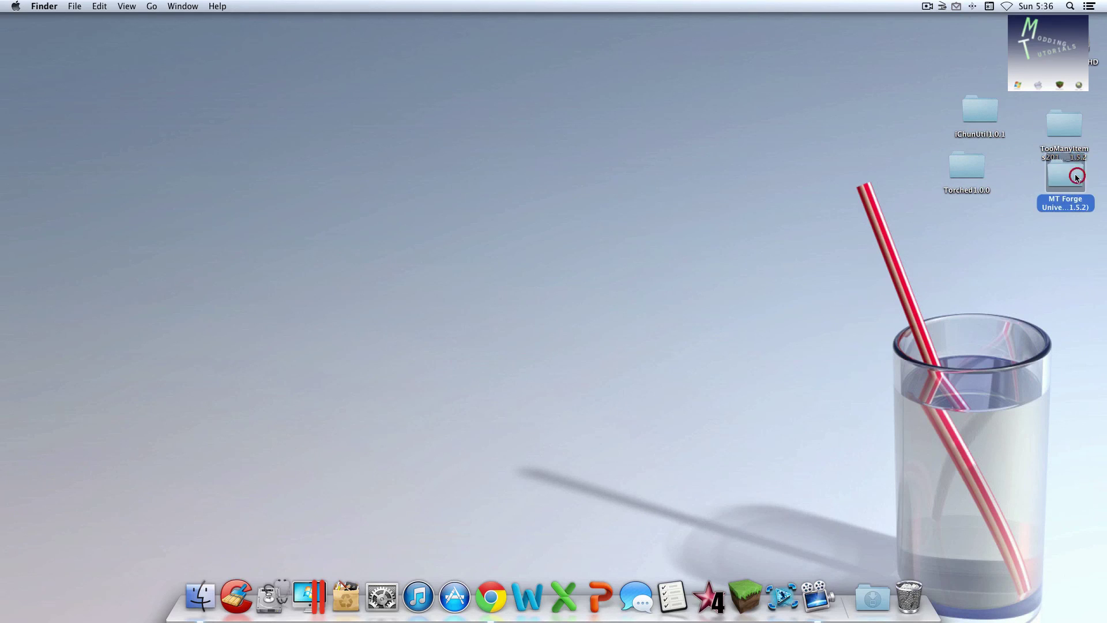
right_click(996, 240)
left_click(970, 303)
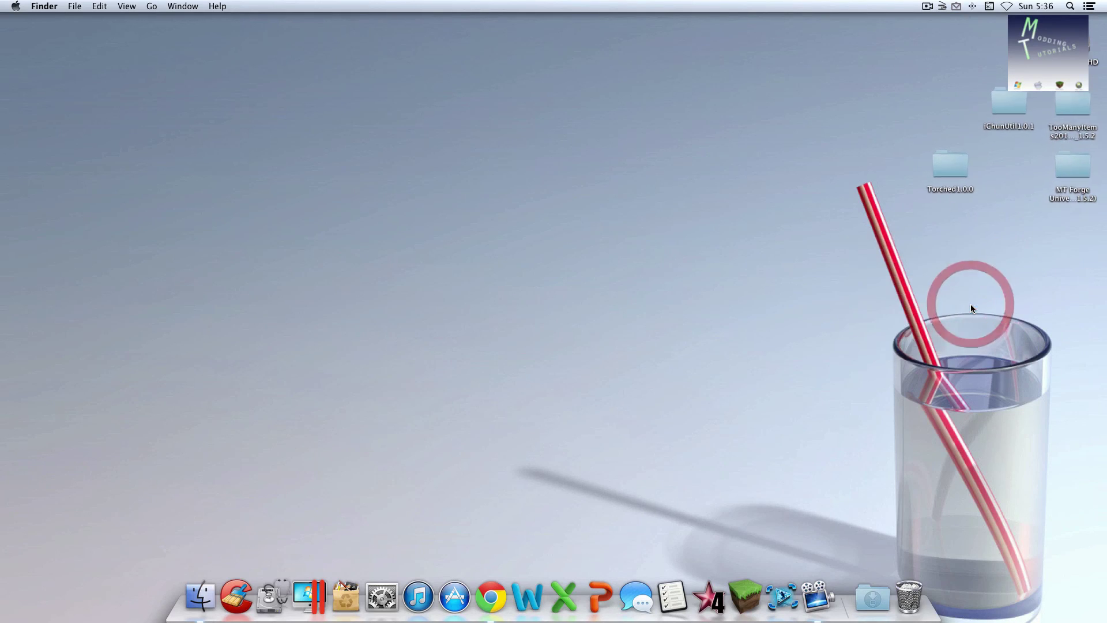
left_click_drag(945, 158, 1009, 151)
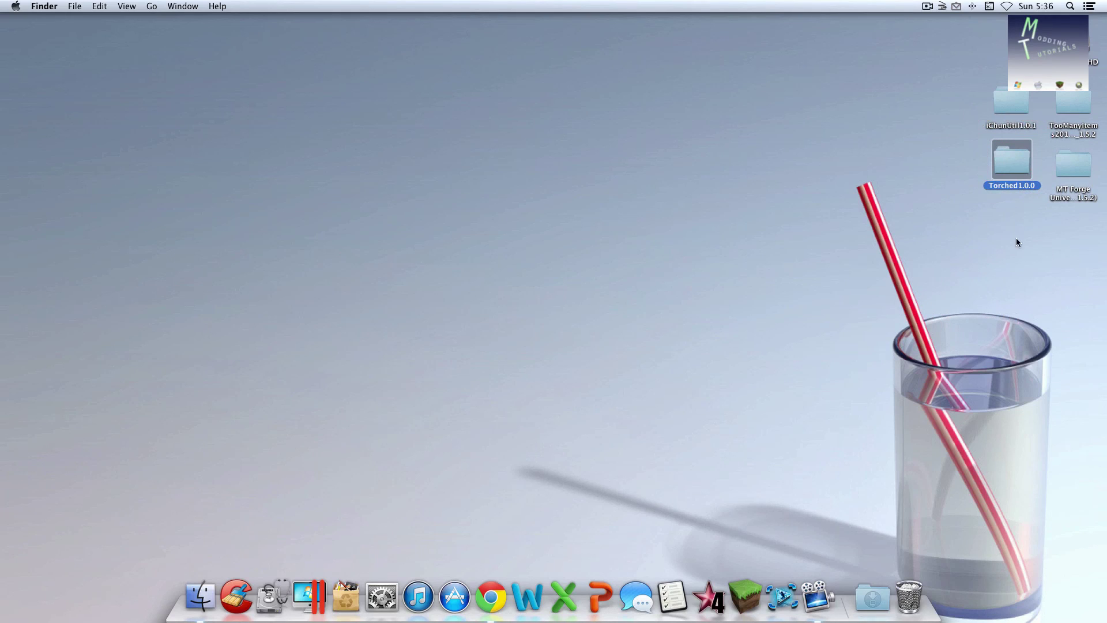
right_click(1052, 311)
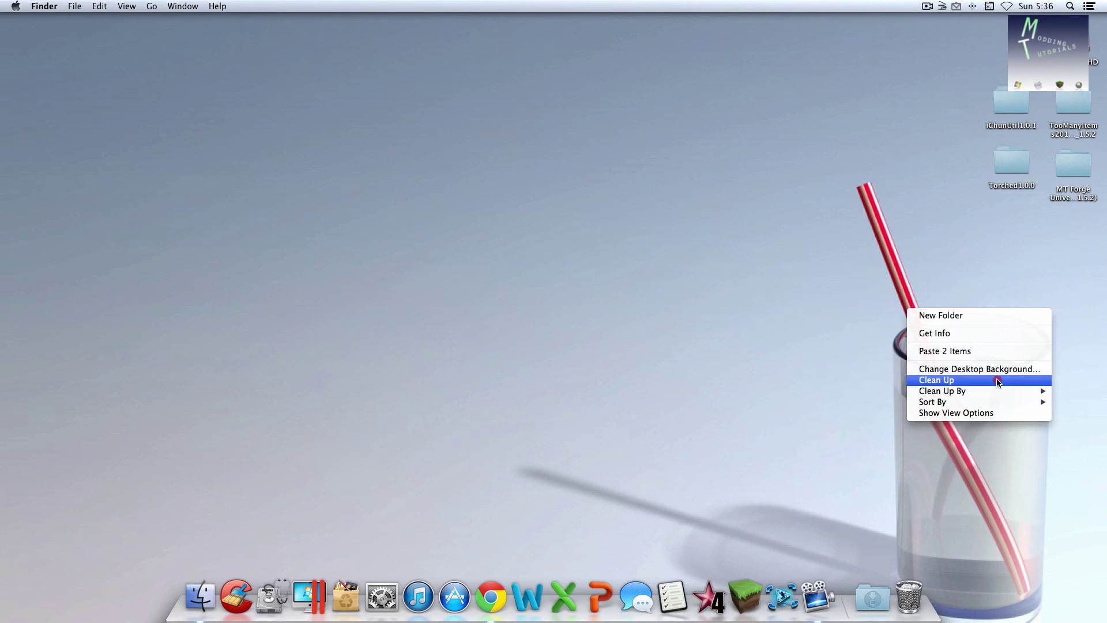
left_click(994, 379)
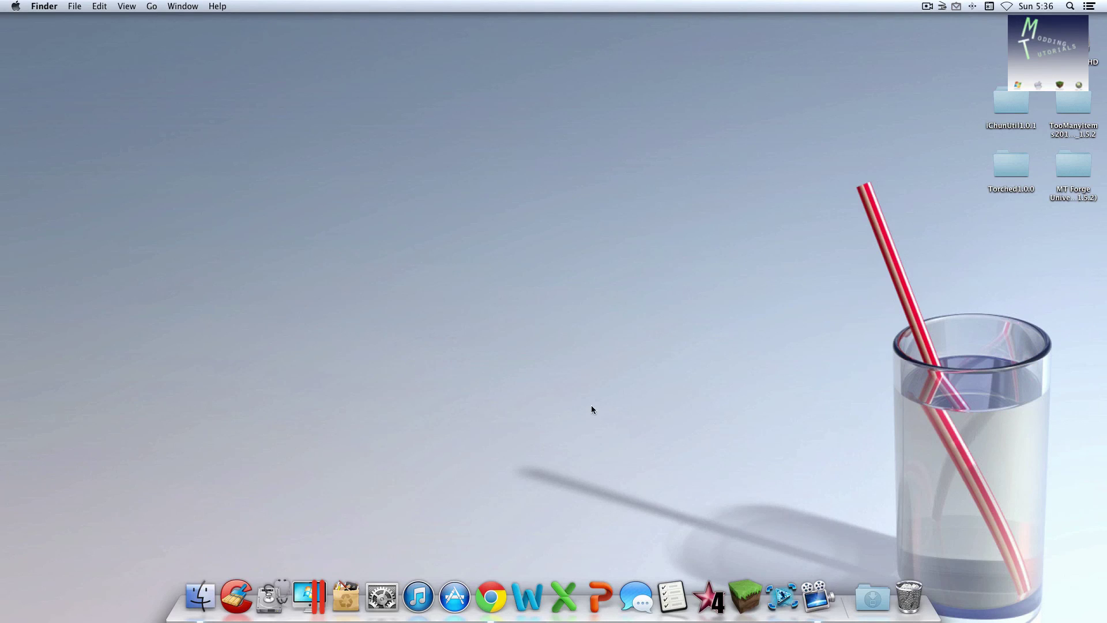
Go to the ~/Library folder in Finder
left_click(389, 237)
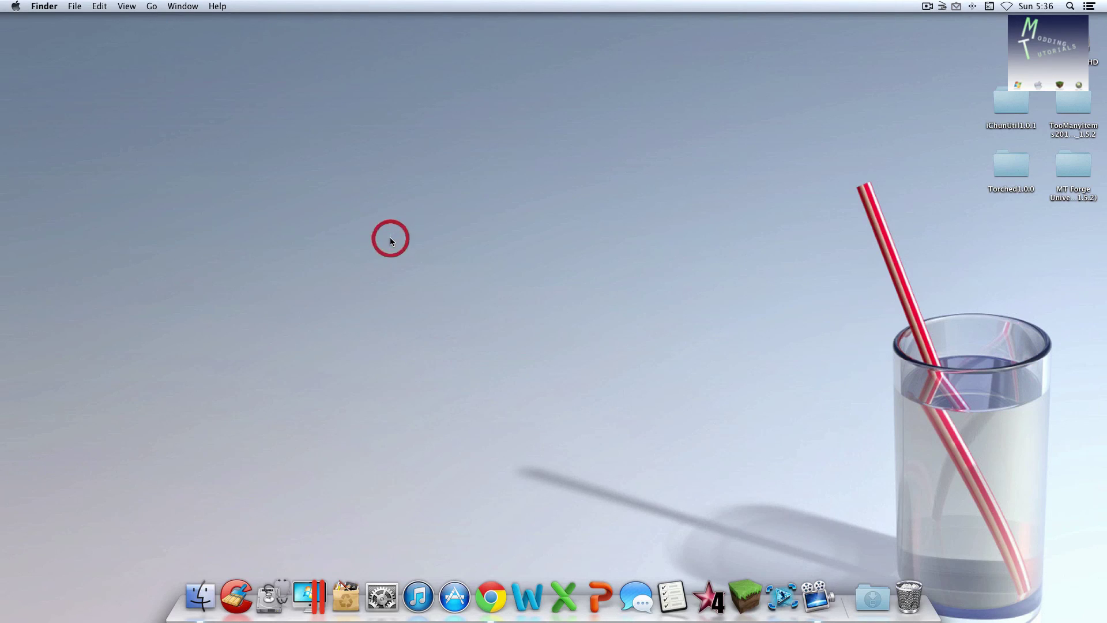
left_click(153, 7)
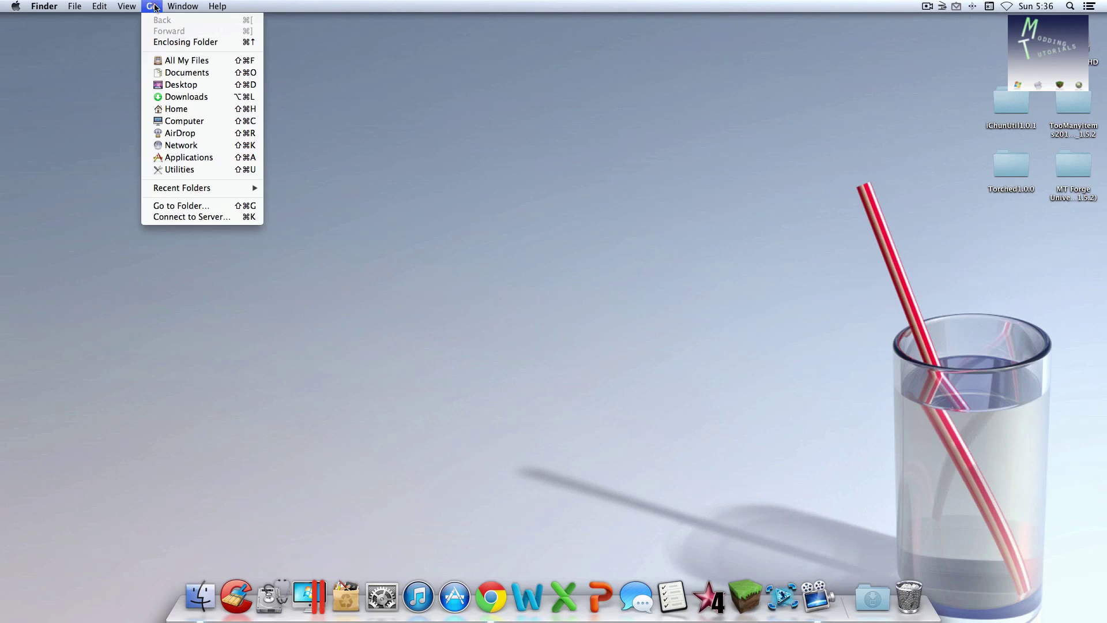
left_click(201, 206)
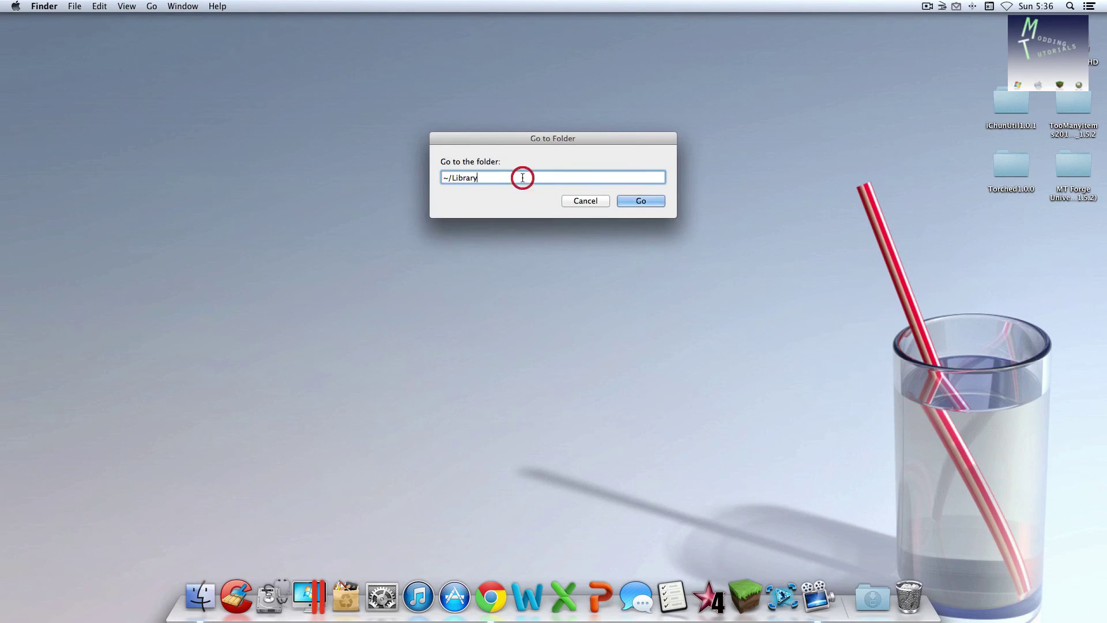
left_click(448, 179)
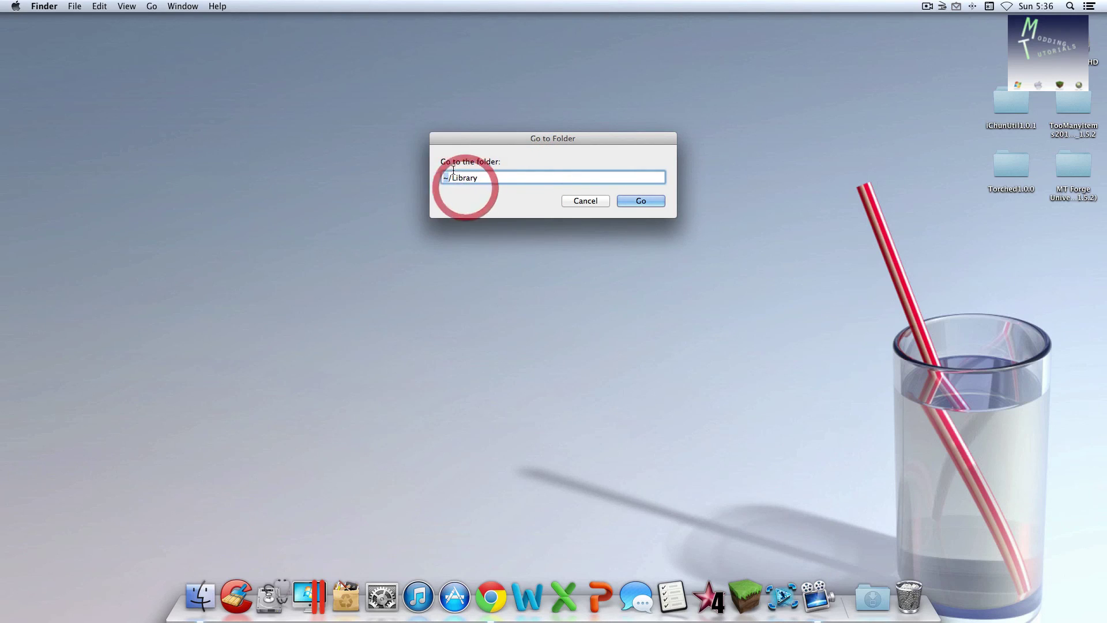
left_click(453, 177)
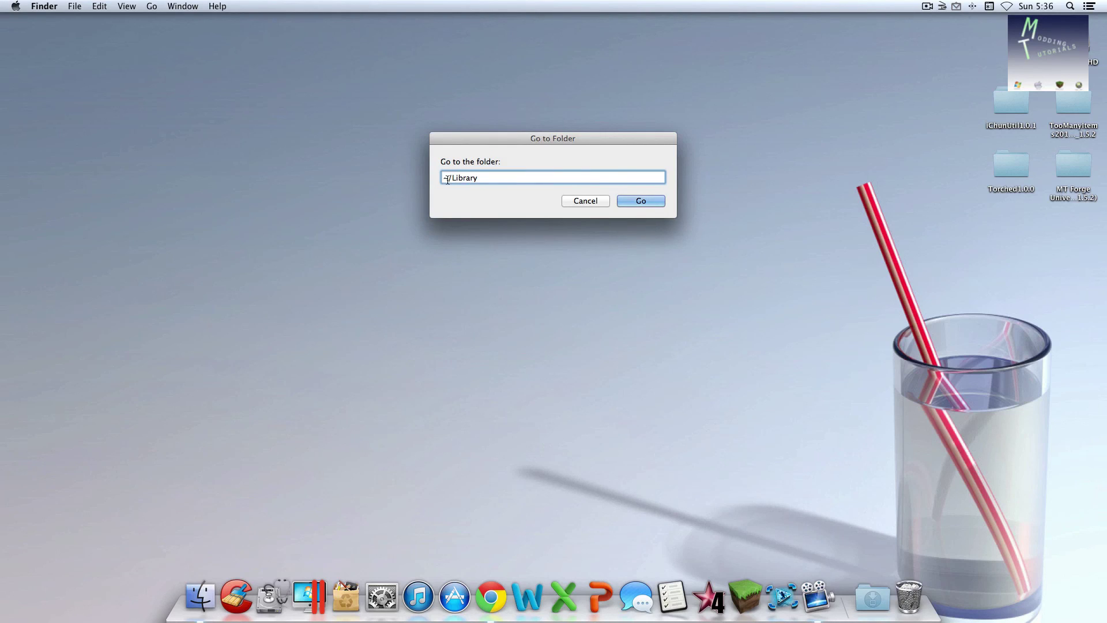
left_click_drag(450, 178, 476, 180)
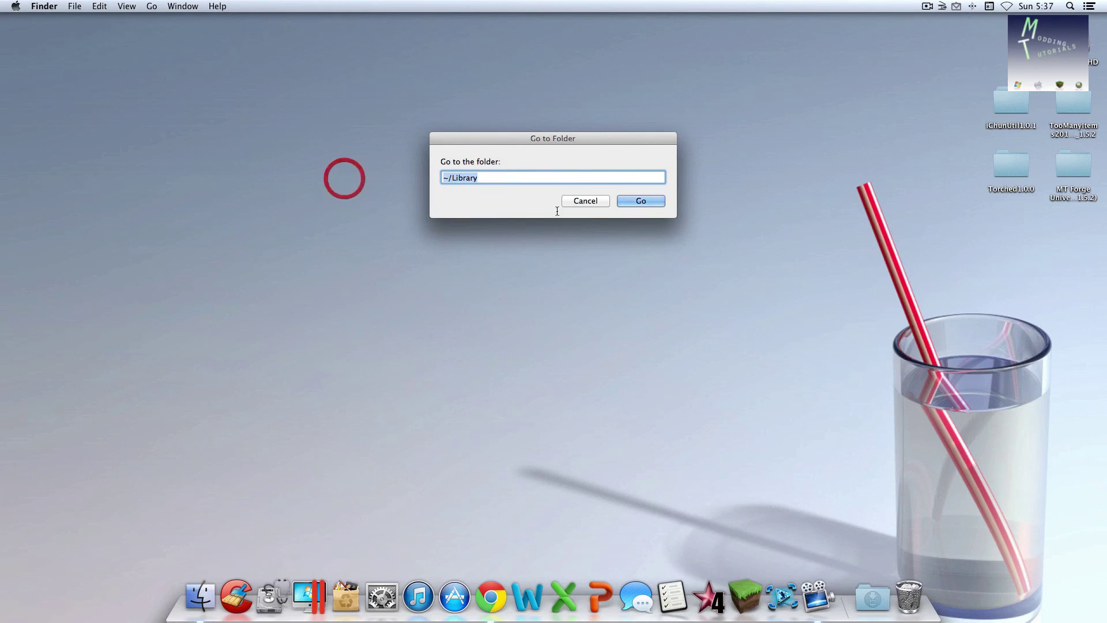
left_click(640, 200)
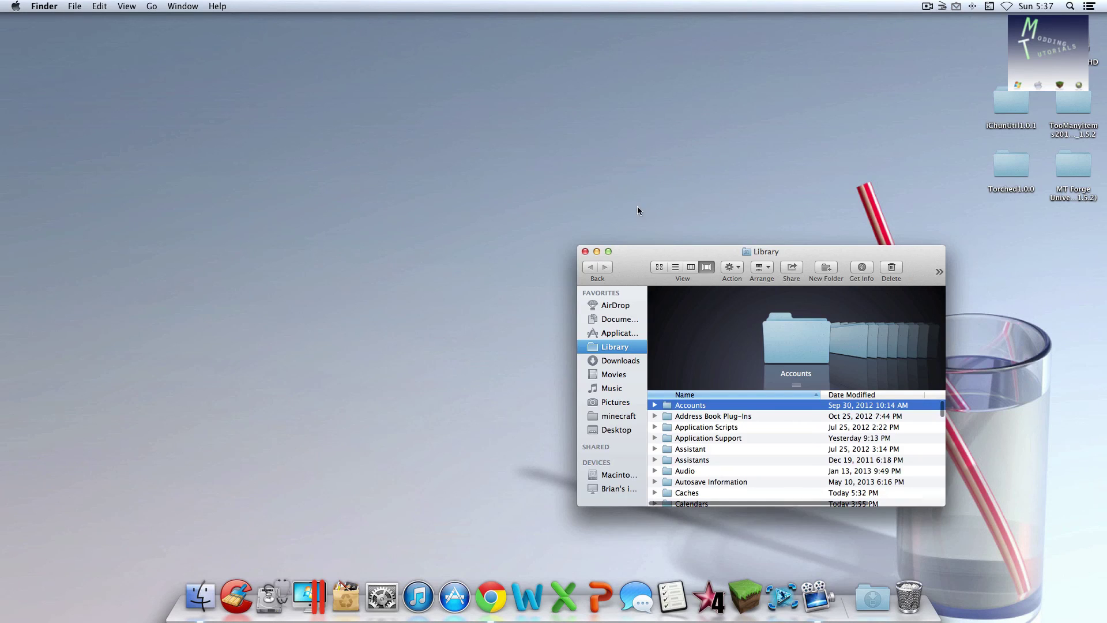
Open the bin folder inside Application Support/minecraft
double_click(717, 437)
scroll(714, 438, "down", 5)
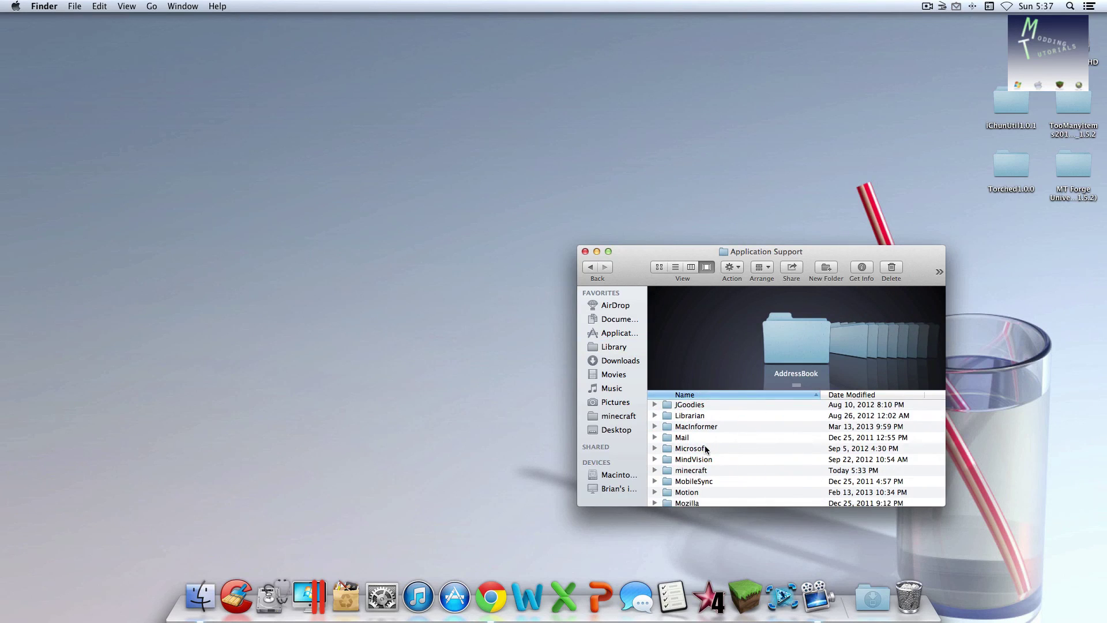
double_click(702, 471)
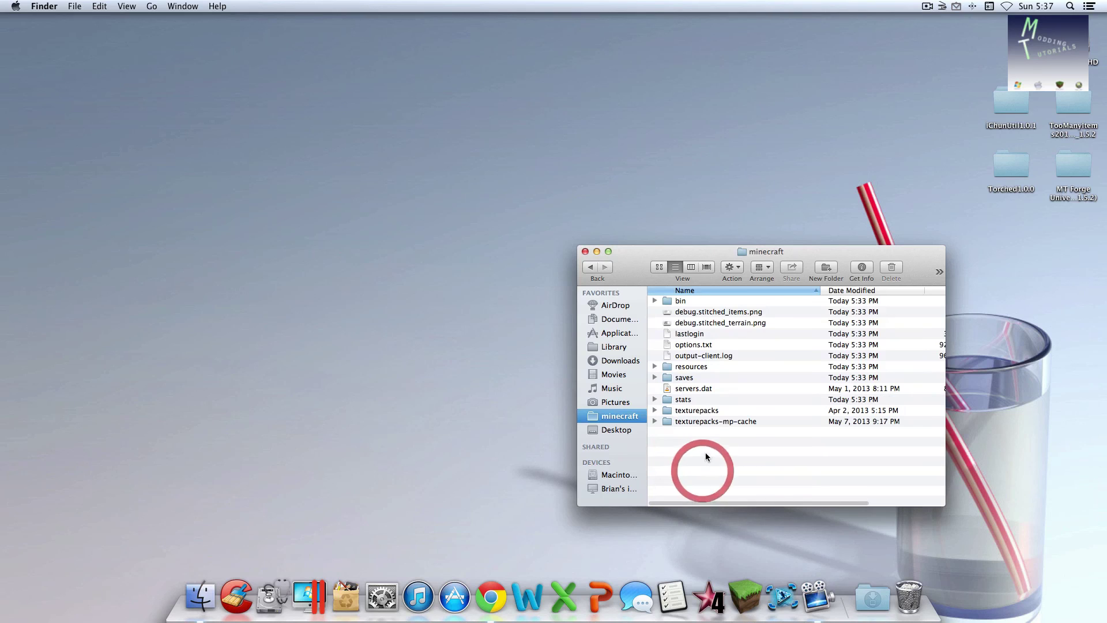
double_click(712, 302)
Rename minecraft.jar to minecraft.jar.zip through its file info and accept the change to the .zip extension
left_click(712, 346)
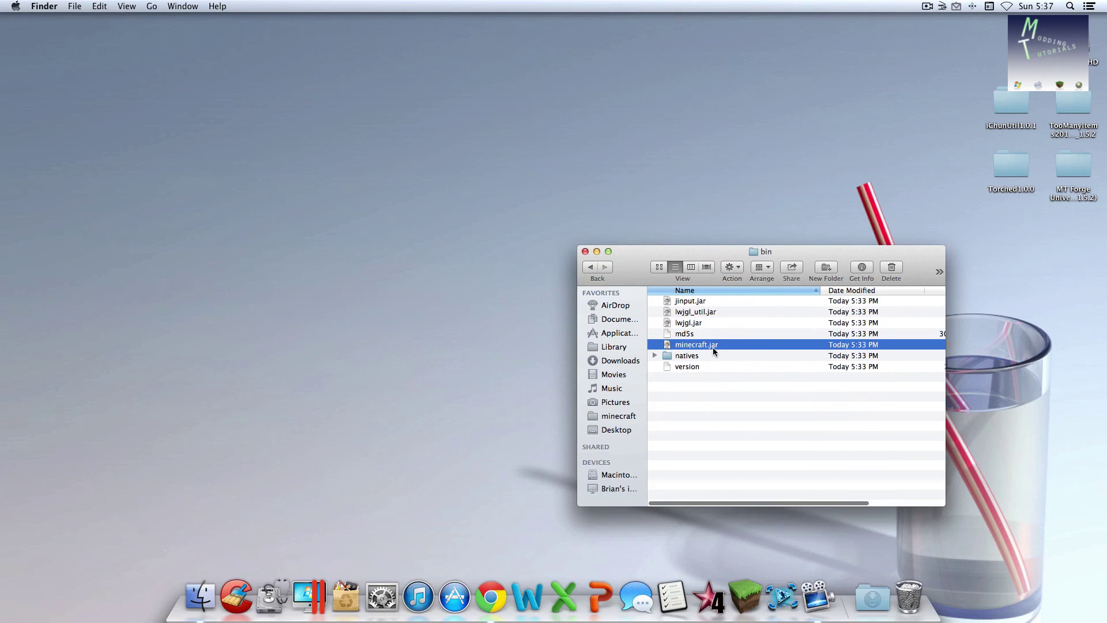
right_click(712, 346)
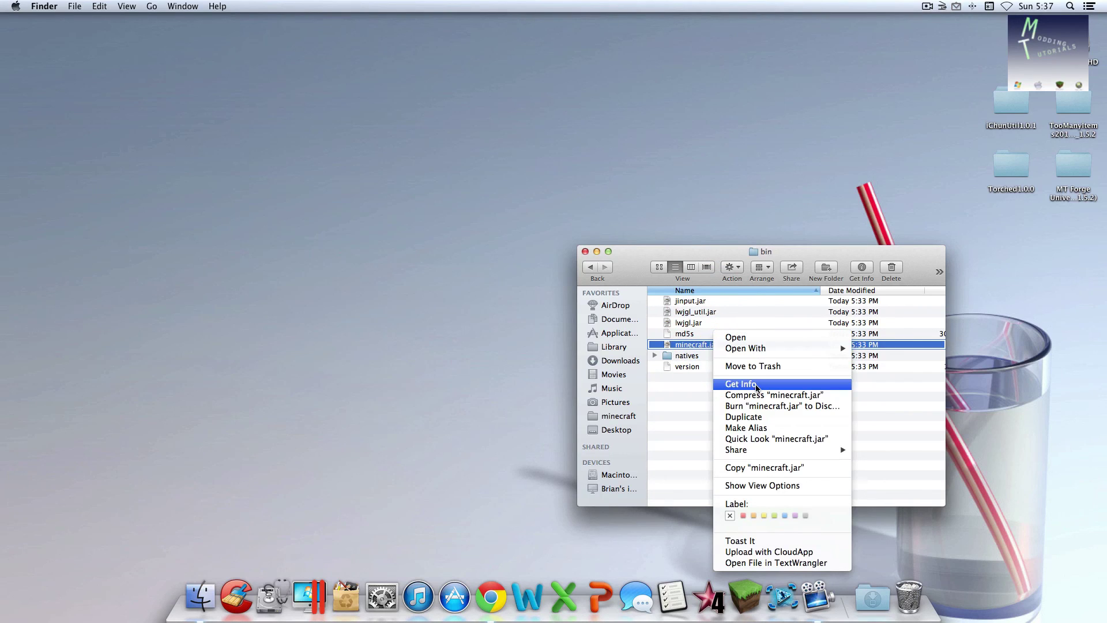
left_click(753, 384)
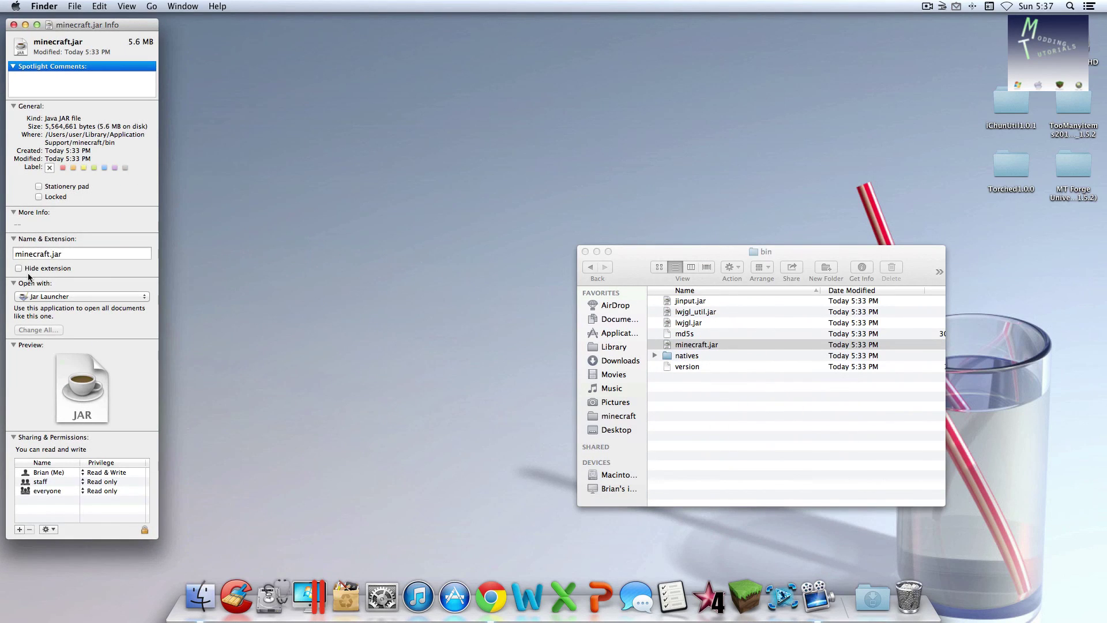
left_click(12, 239)
left_click(12, 239)
double_click(12, 238)
left_click(70, 252)
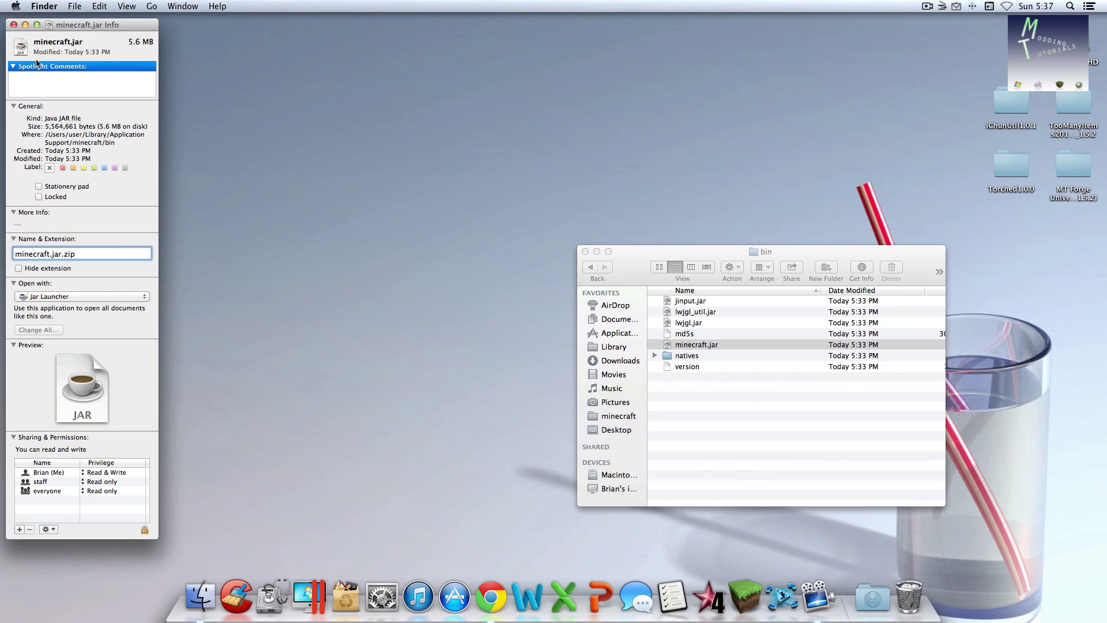
left_click(13, 25)
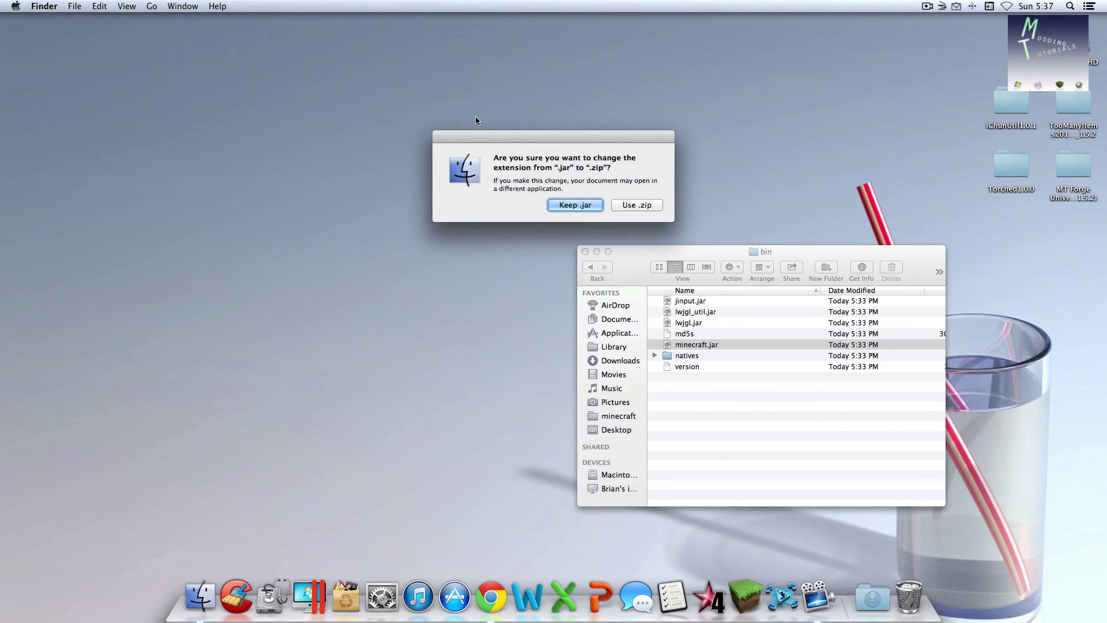
left_click(652, 207)
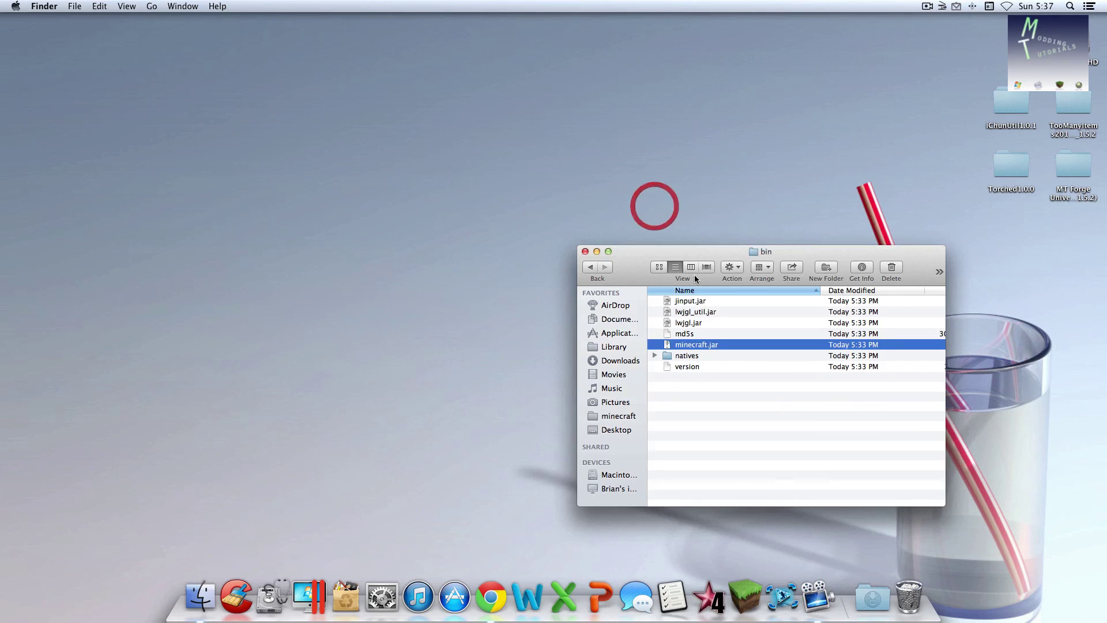
Extract the minecraft.jar.zip archive within the bin folder
left_click(711, 383)
left_click(701, 348)
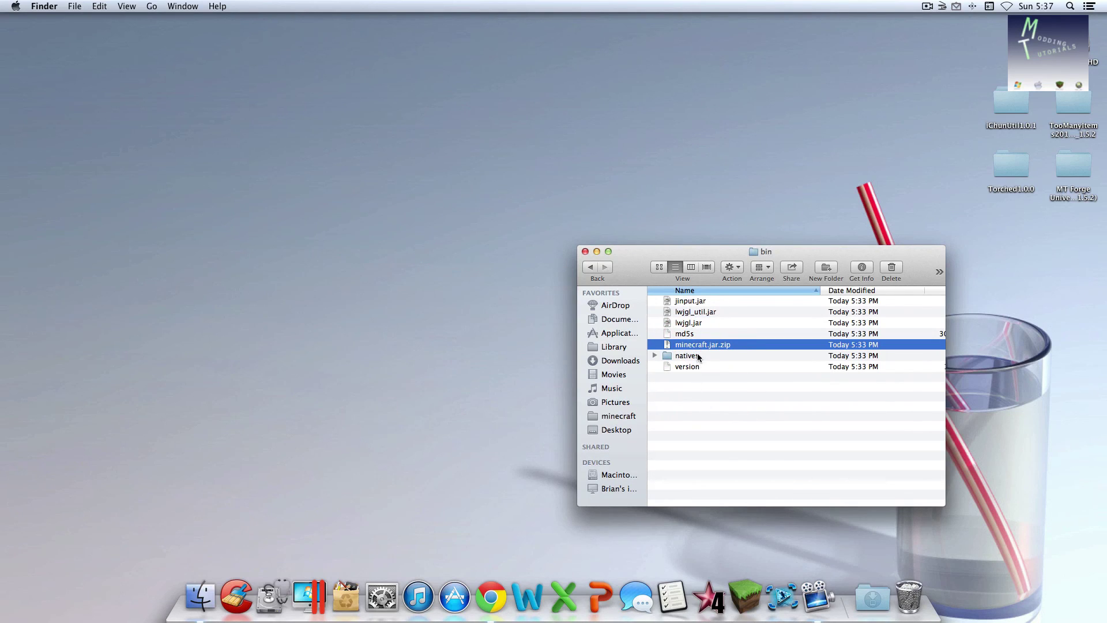
double_click(699, 347)
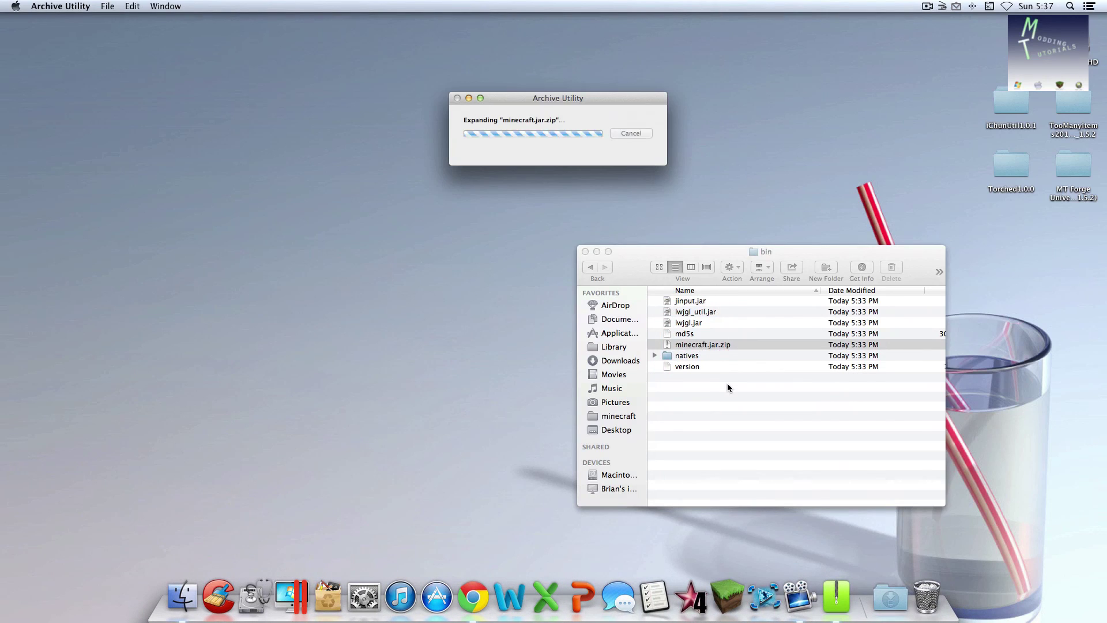
Move minecraft.jar.zip out of the bin folder onto the desktop and clean up the desktop icons
left_click(714, 357)
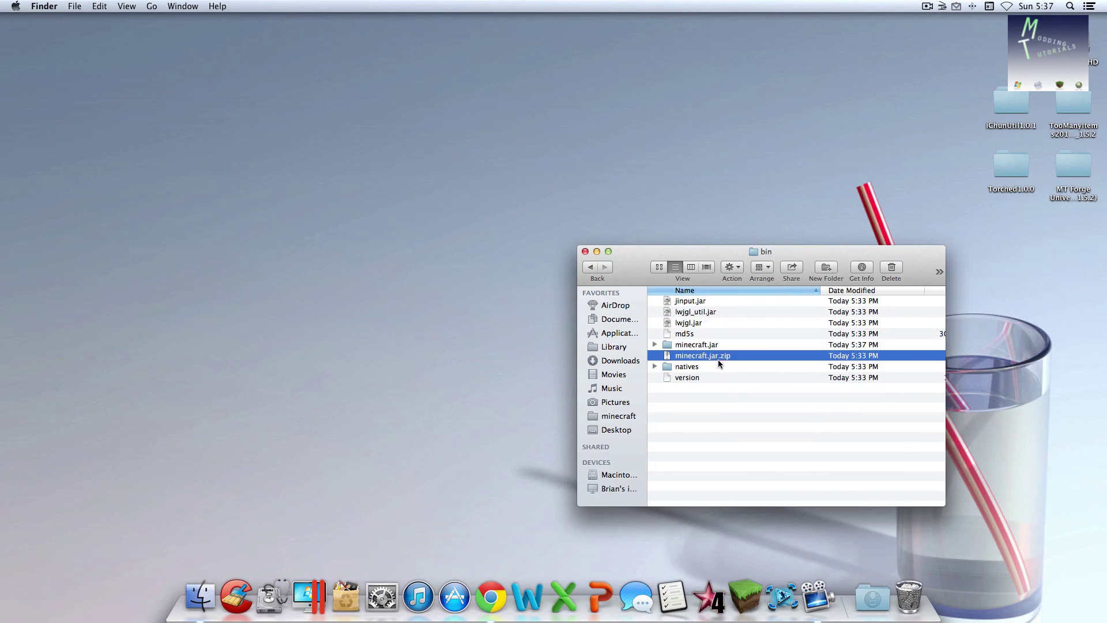
left_click_drag(714, 357, 964, 117)
right_click(855, 151)
left_click(901, 231)
right_click(864, 124)
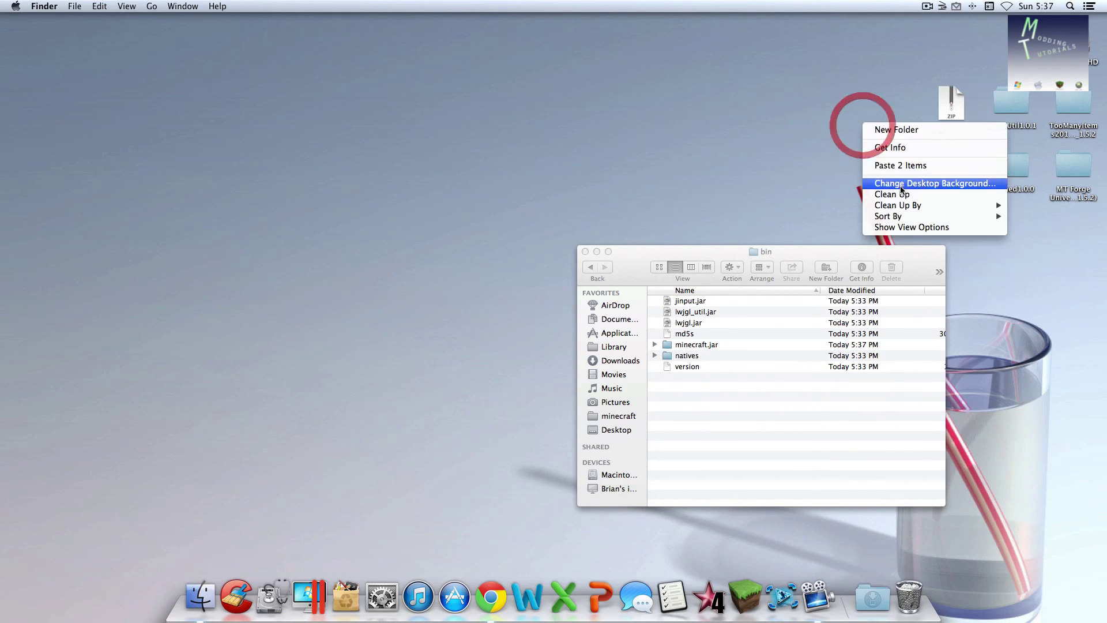
left_click(899, 194)
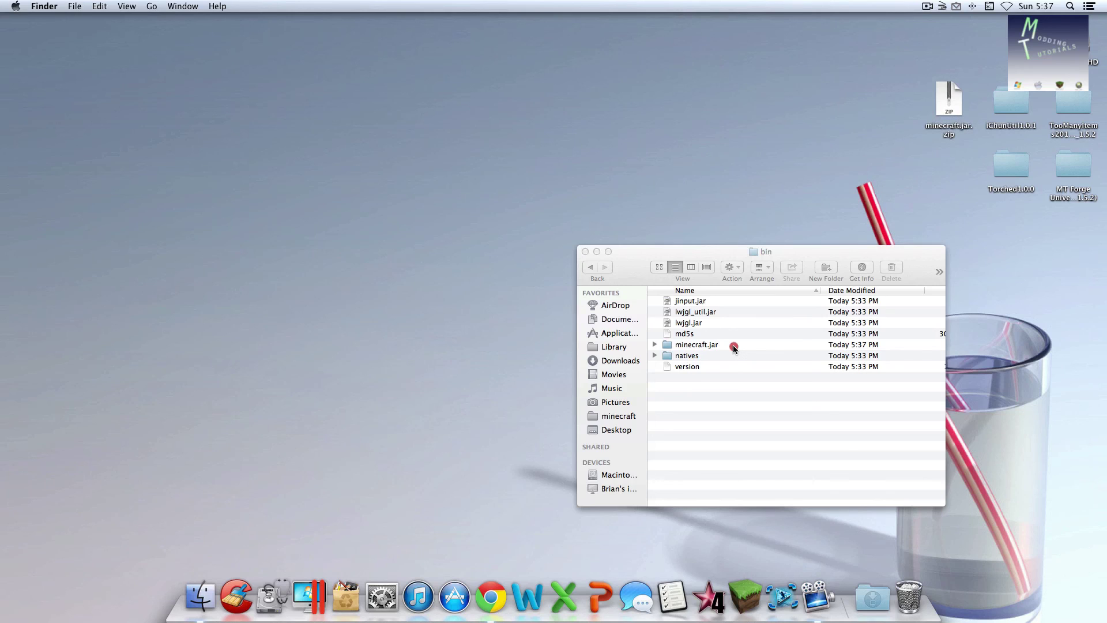
Open the extracted minecraft.jar folder and the MT Forge Universal (1.5.2) folder in separate windows placed side by side
double_click(733, 349)
left_click_drag(721, 251, 162, 3)
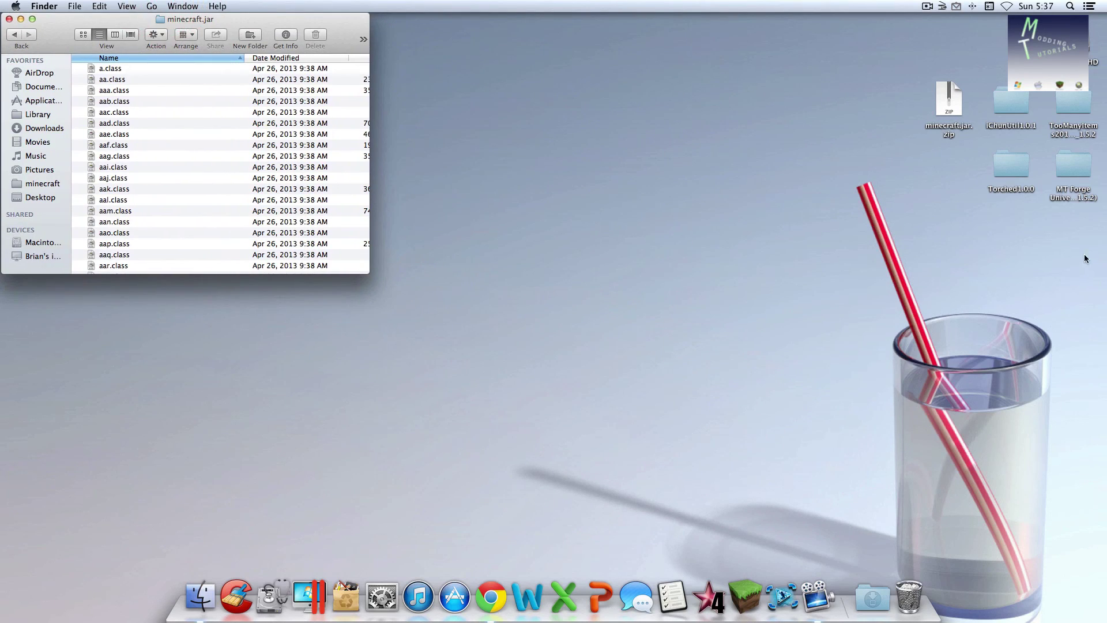
left_click(1079, 165)
double_click(1079, 166)
left_click_drag(369, 30, 748, 10)
scroll(629, 228, "down", 15)
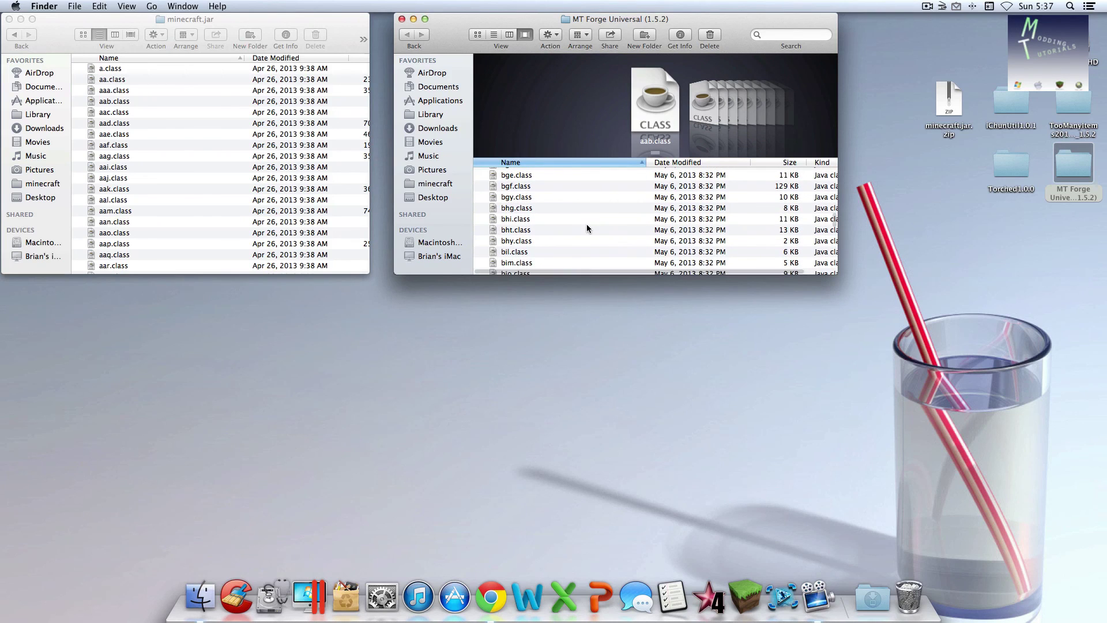
scroll(574, 244, "up", 10)
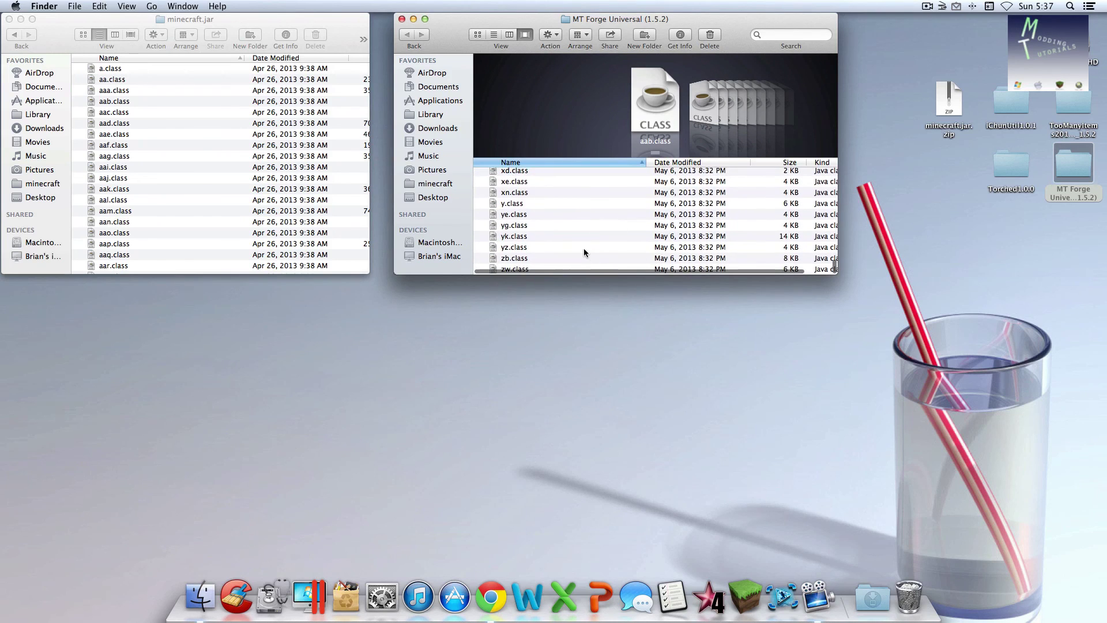
Copy all MT Forge Universal files into the minecraft.jar folder, replacing every duplicate item
key("super+a")
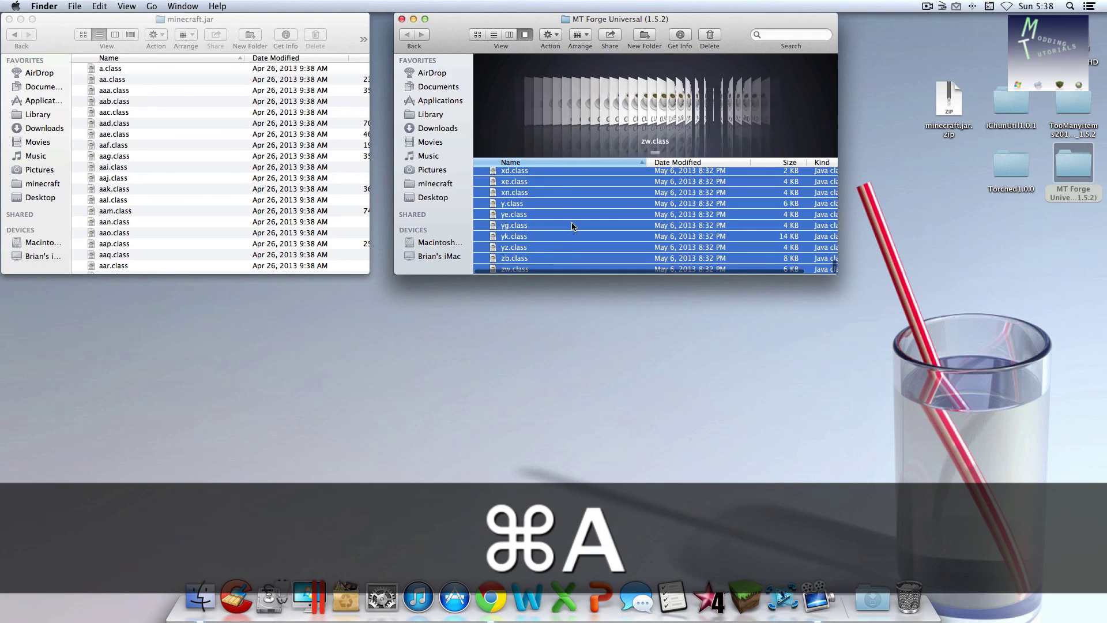
key("super+c")
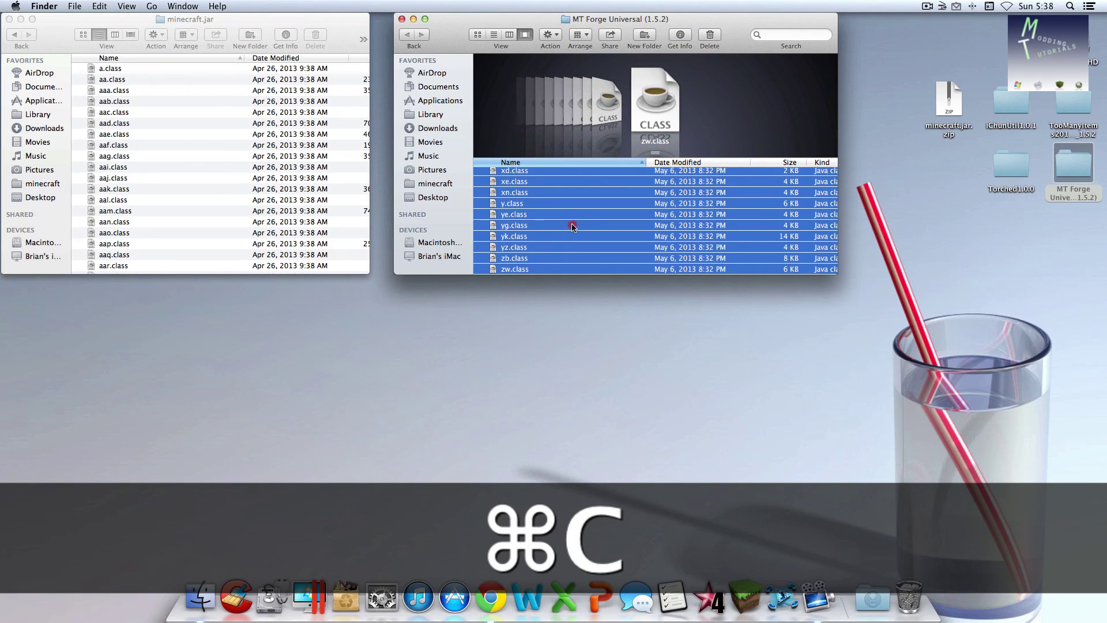
right_click(572, 227)
left_click(650, 378)
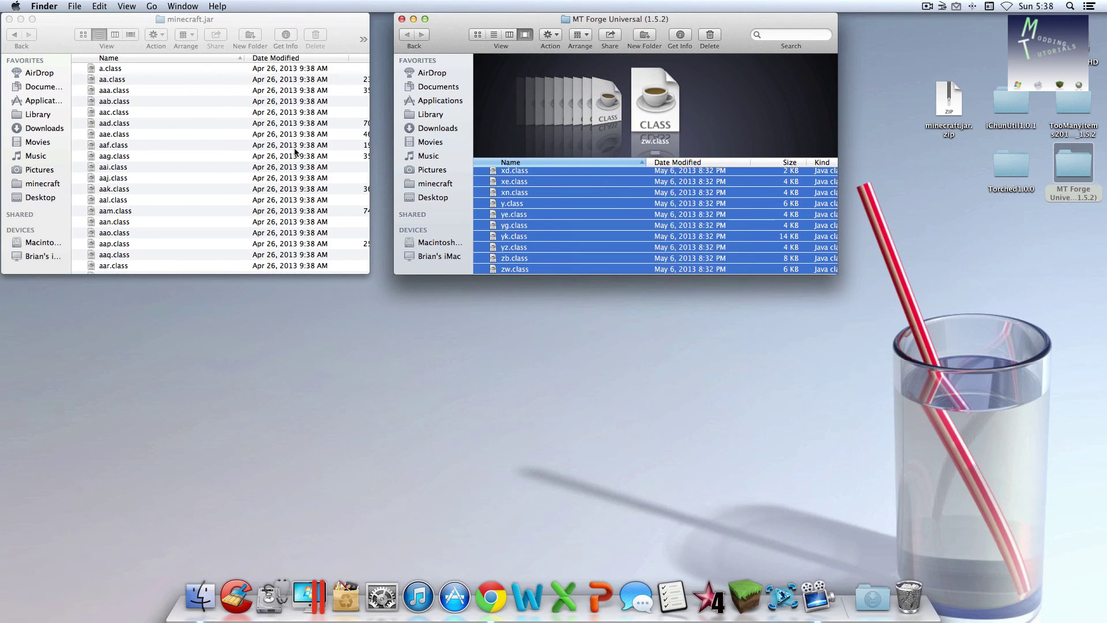
left_click(256, 129)
key("super+v")
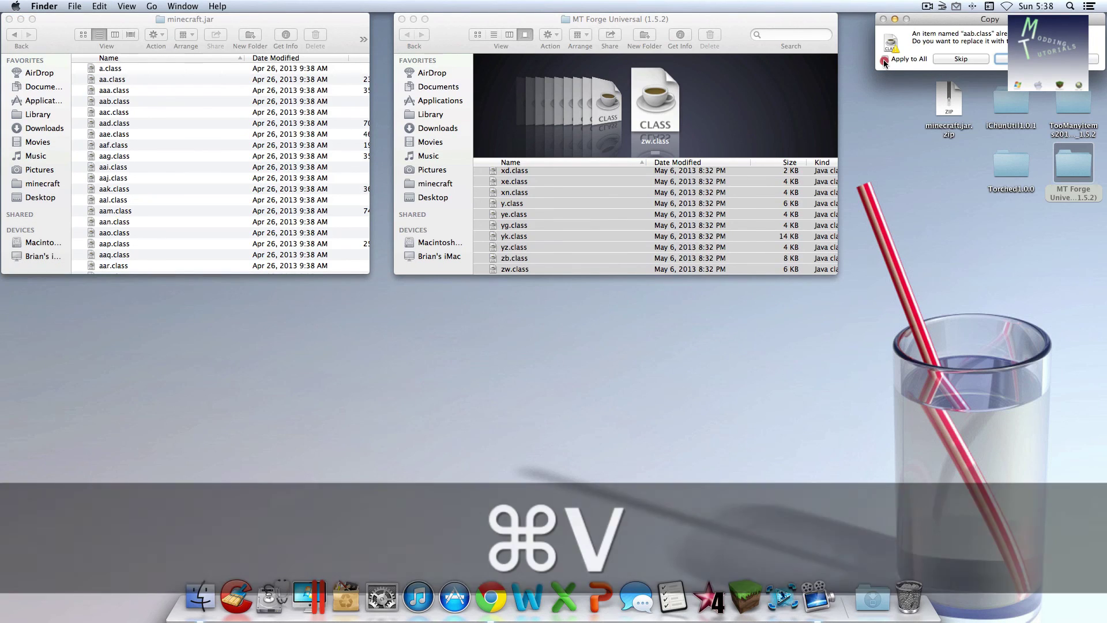
left_click(886, 59)
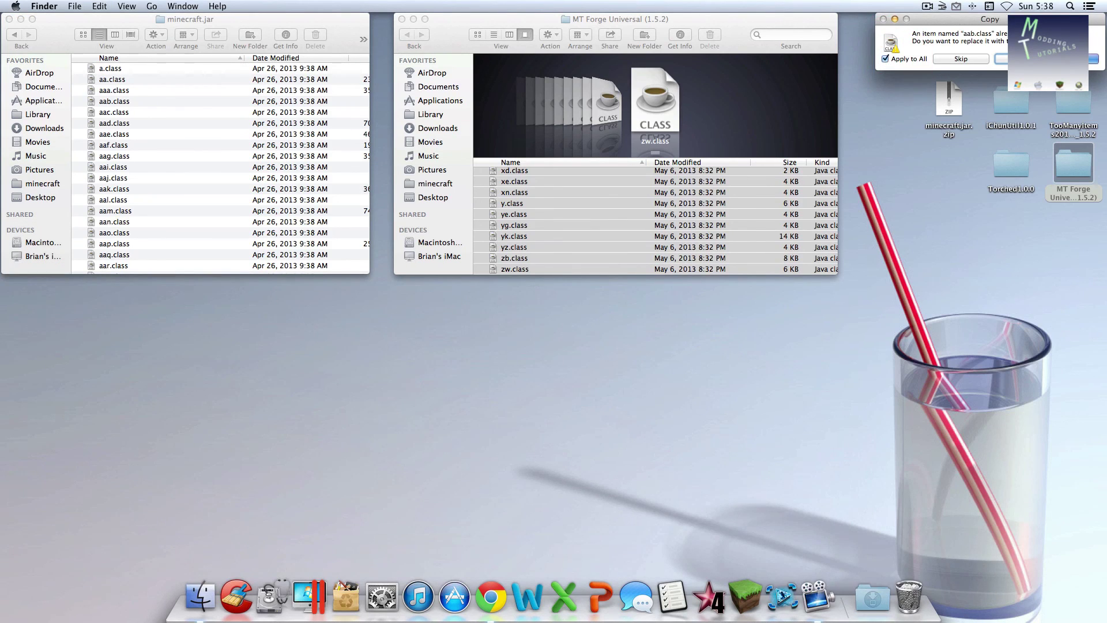
key("Return")
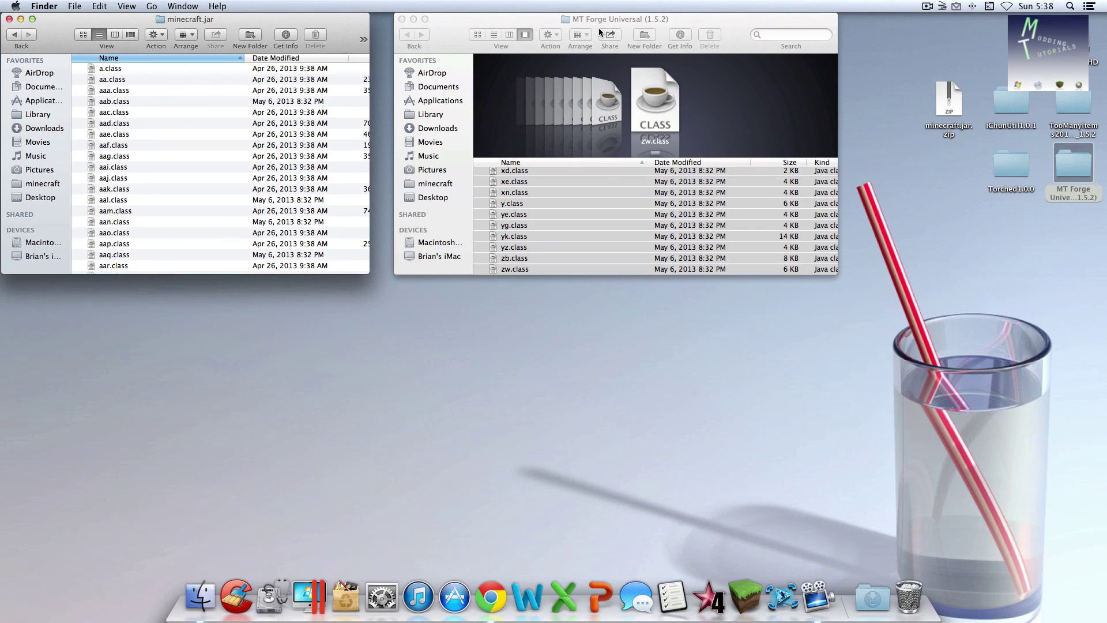
Close the MT Forge folder window and open the TooManyItems folder beside the minecraft.jar window
left_click(600, 31)
left_click_drag(599, 32, 616, 51)
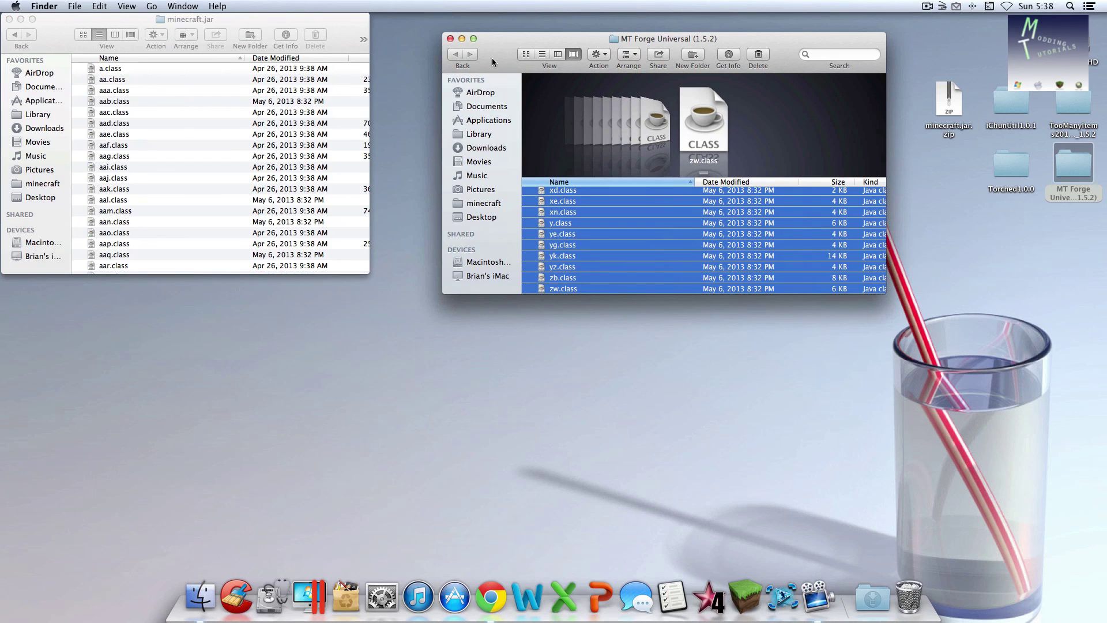
left_click(450, 39)
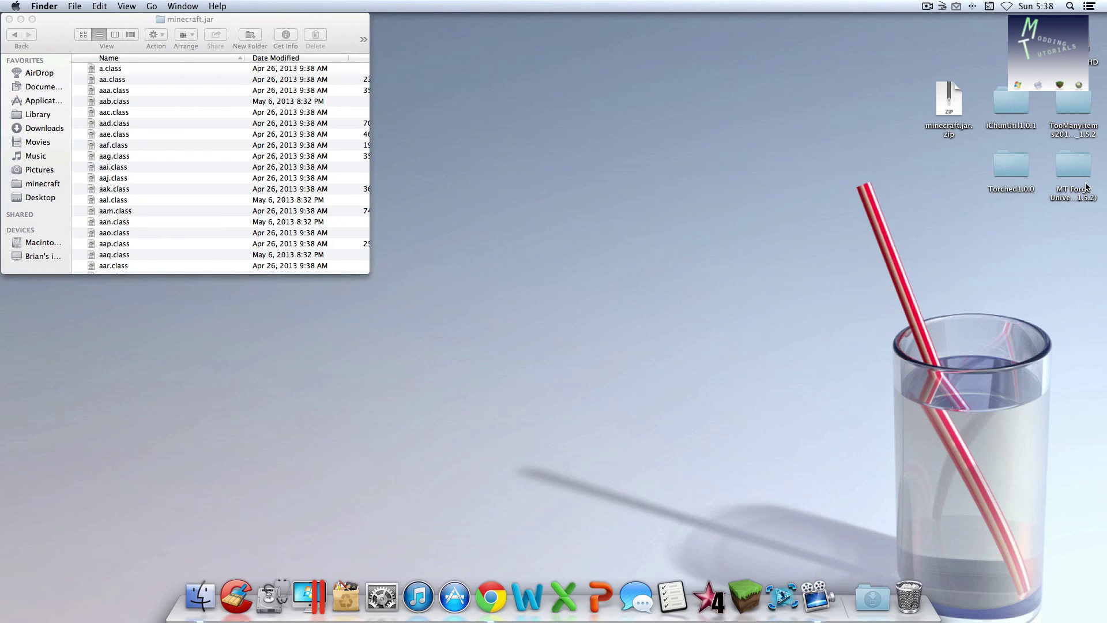
left_click(1078, 123)
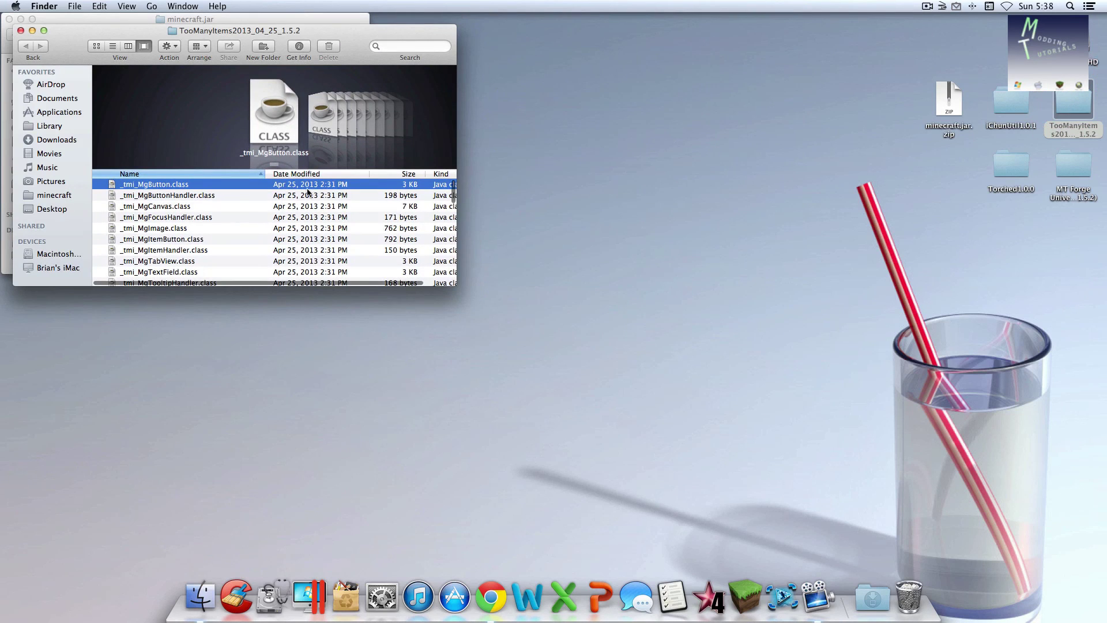
left_click_drag(294, 32, 689, 21)
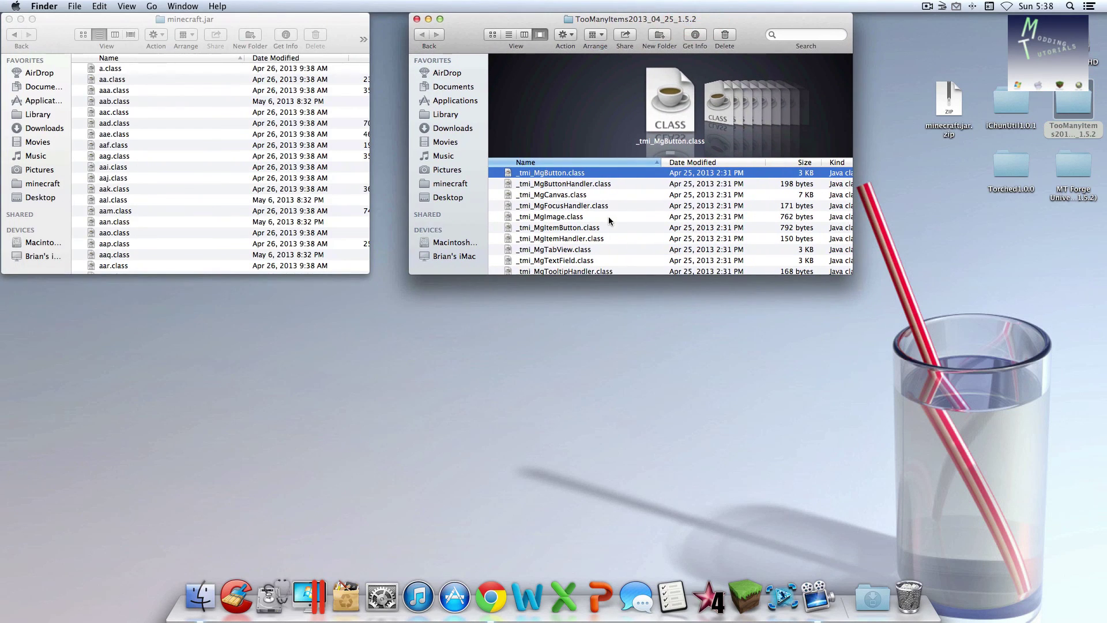
Copy all TooManyItems files into the minecraft.jar folder, replacing duplicates, and close the TooManyItems window
key("super+a")
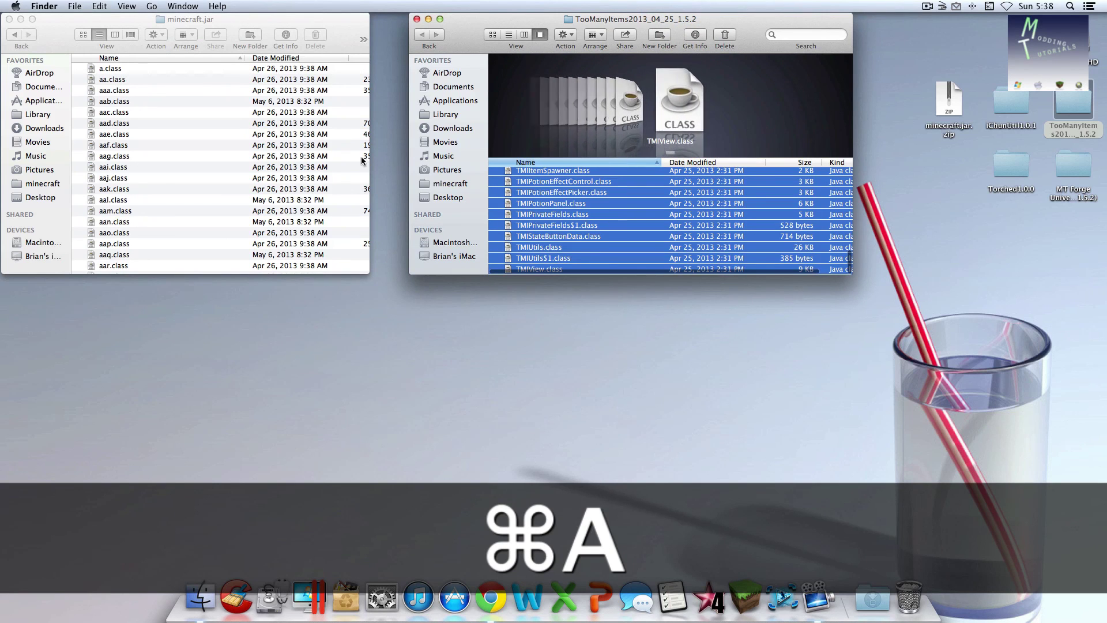
key("super+c")
left_click(303, 174)
key("super+v")
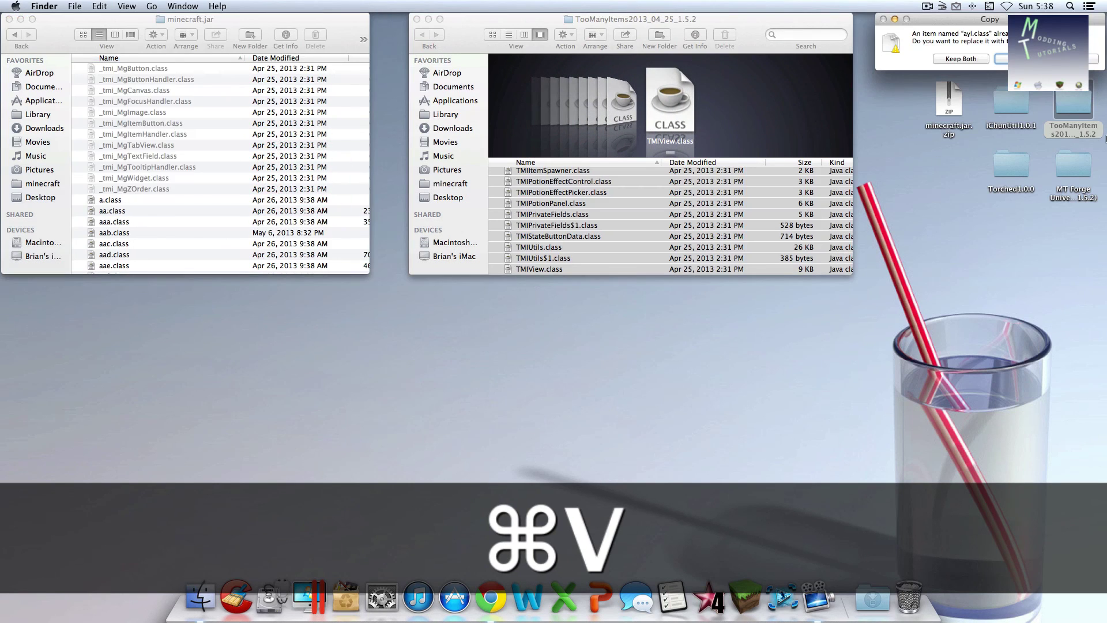
left_click(416, 19)
left_click(875, 229)
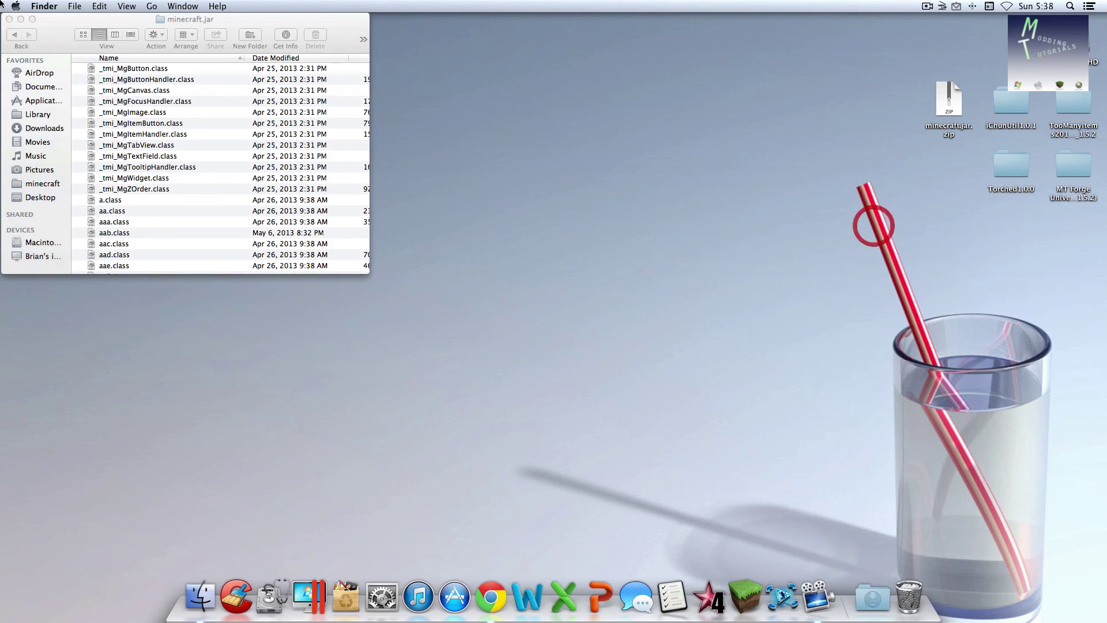
Go back up to the minecraft folder and create a new folder named mods in it
left_click(14, 35)
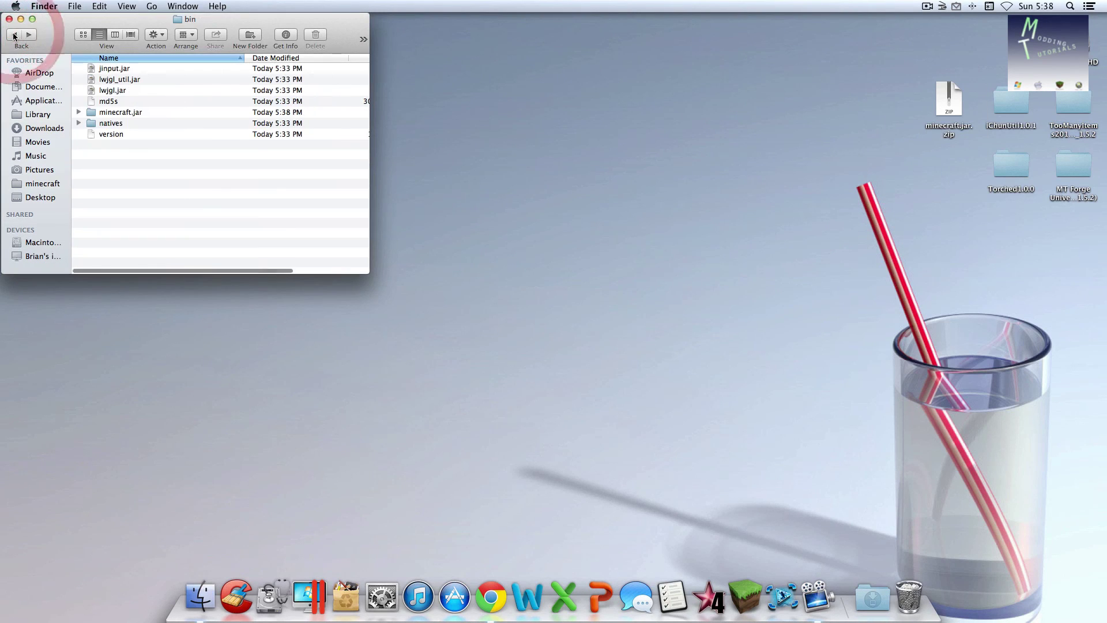
left_click(14, 35)
left_click_drag(196, 235, 160, 221)
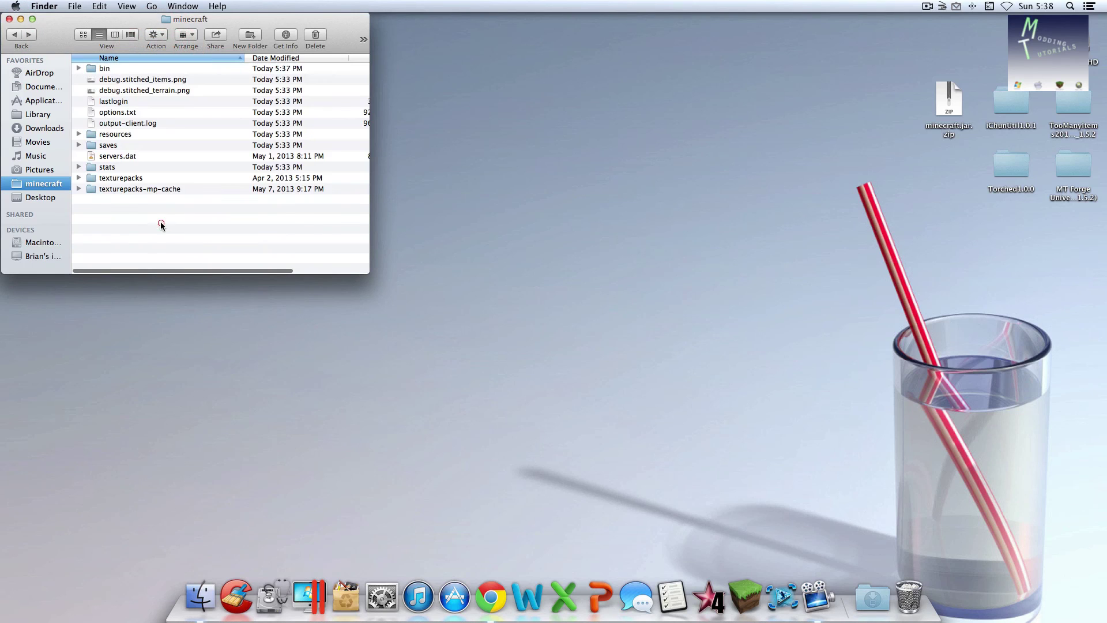
left_click(120, 68)
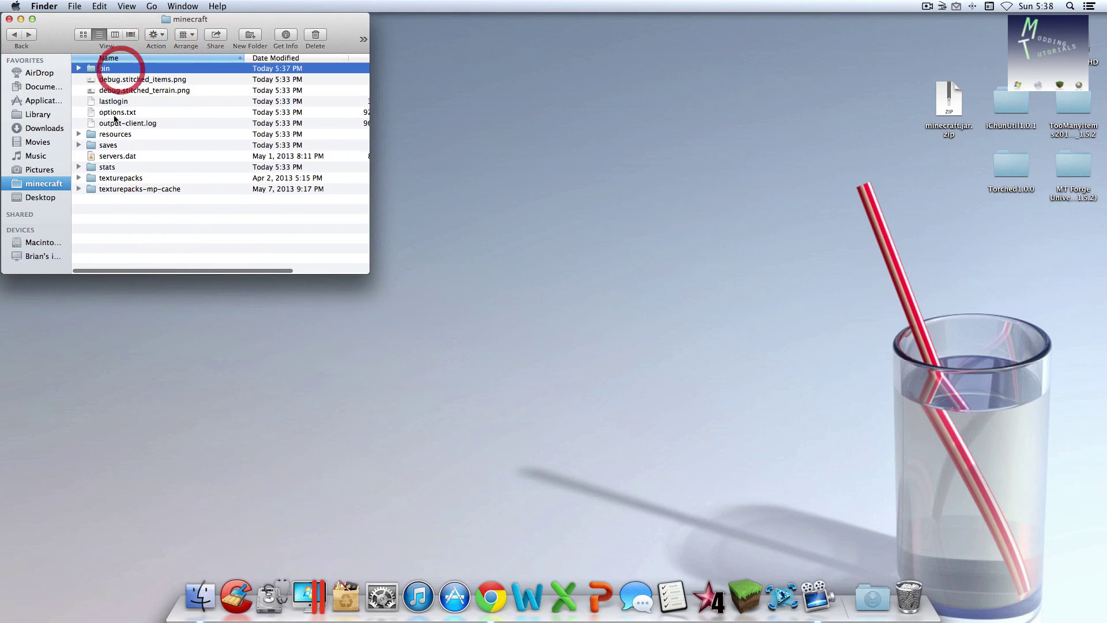
right_click(243, 220)
left_click(276, 224)
type("mod")
left_click(272, 227)
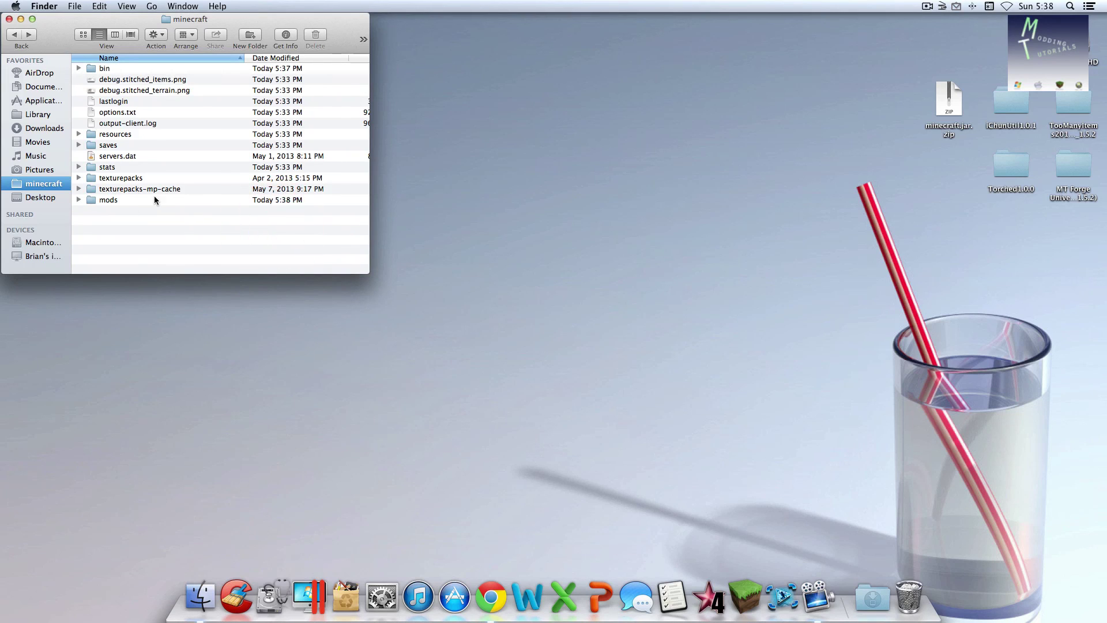
Open the new mods folder and check the contents of the iChunUtil1.0.1 and Torched1.0.0 folders in separate windows
double_click(1012, 104)
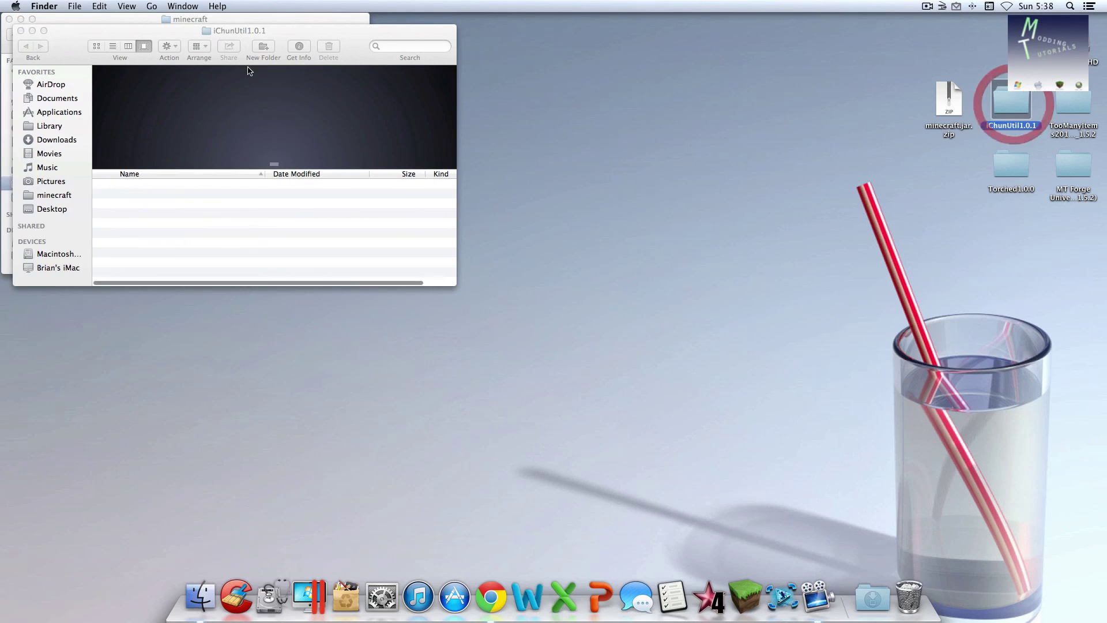
left_click(21, 30)
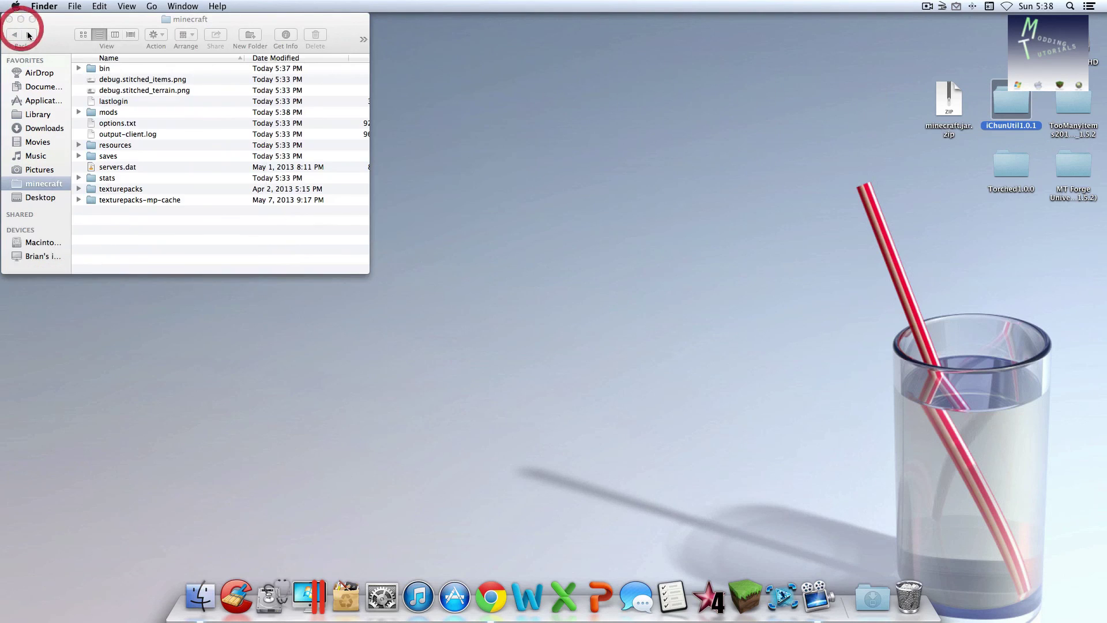
double_click(110, 112)
double_click(1000, 165)
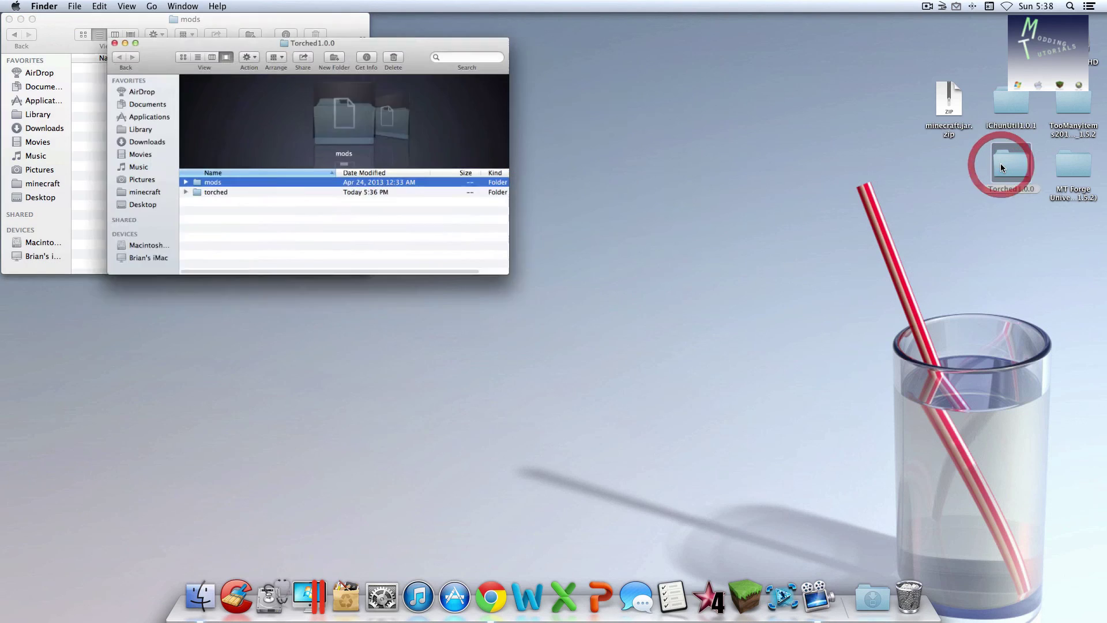
double_click(136, 186)
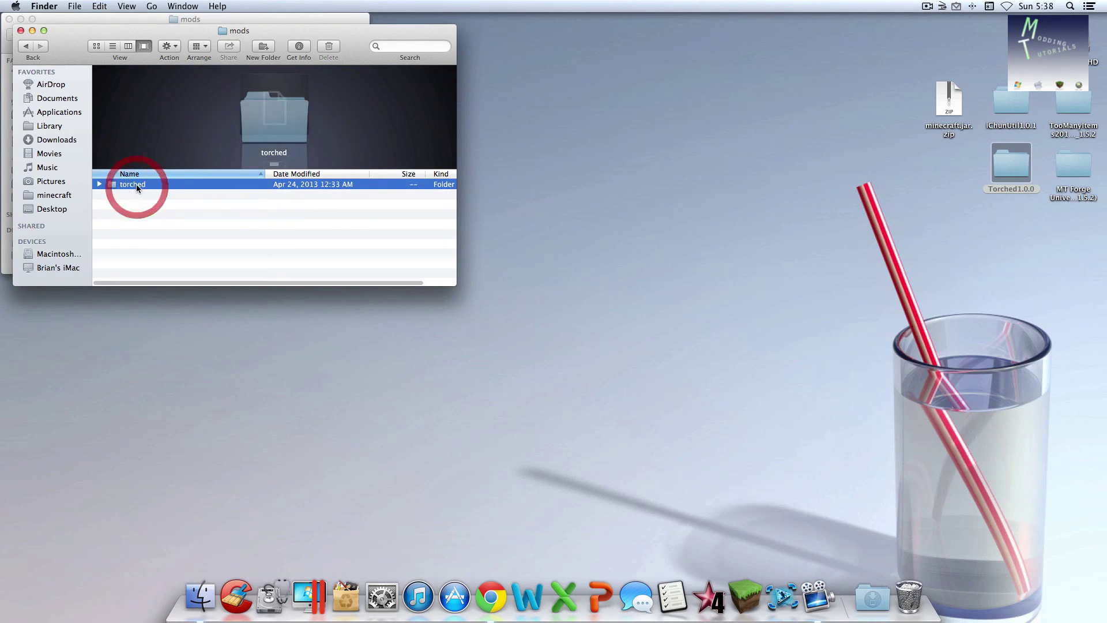
left_click(21, 31)
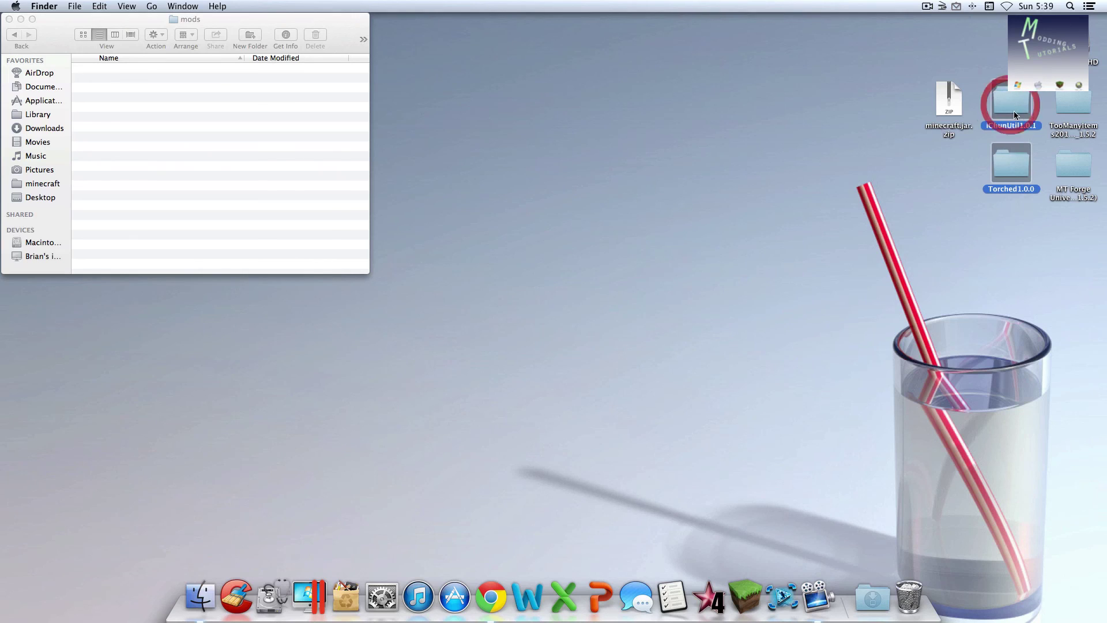
Move the iChunUtil1.0.1 and Torched1.0.0 folders from the desktop into the mods folder and close its window
left_click_drag(1009, 110, 153, 131)
left_click(157, 133)
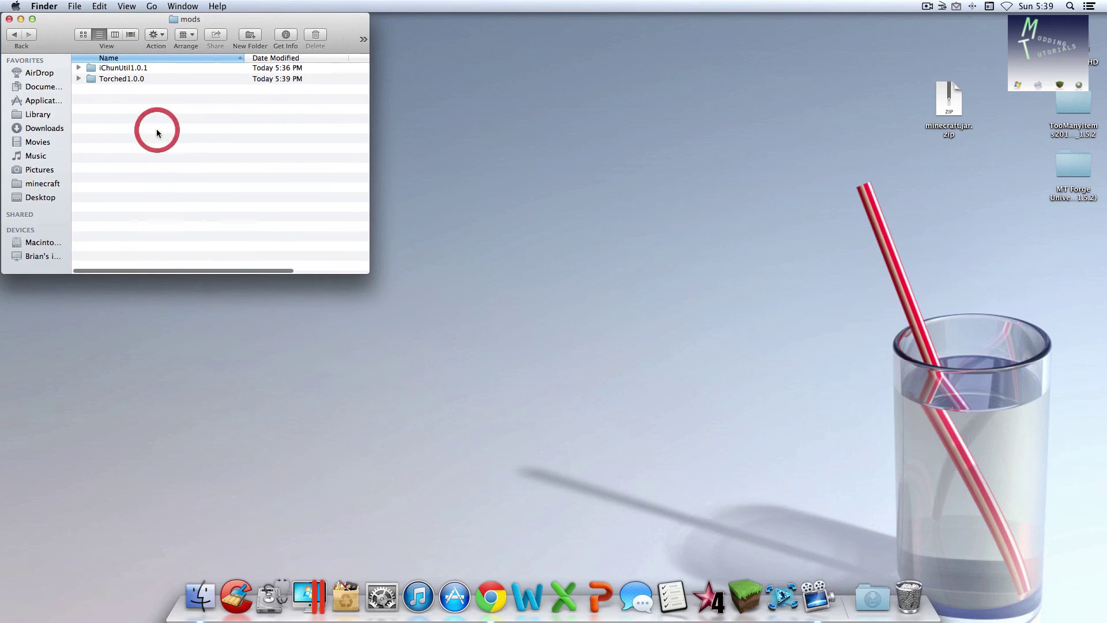
left_click(9, 19)
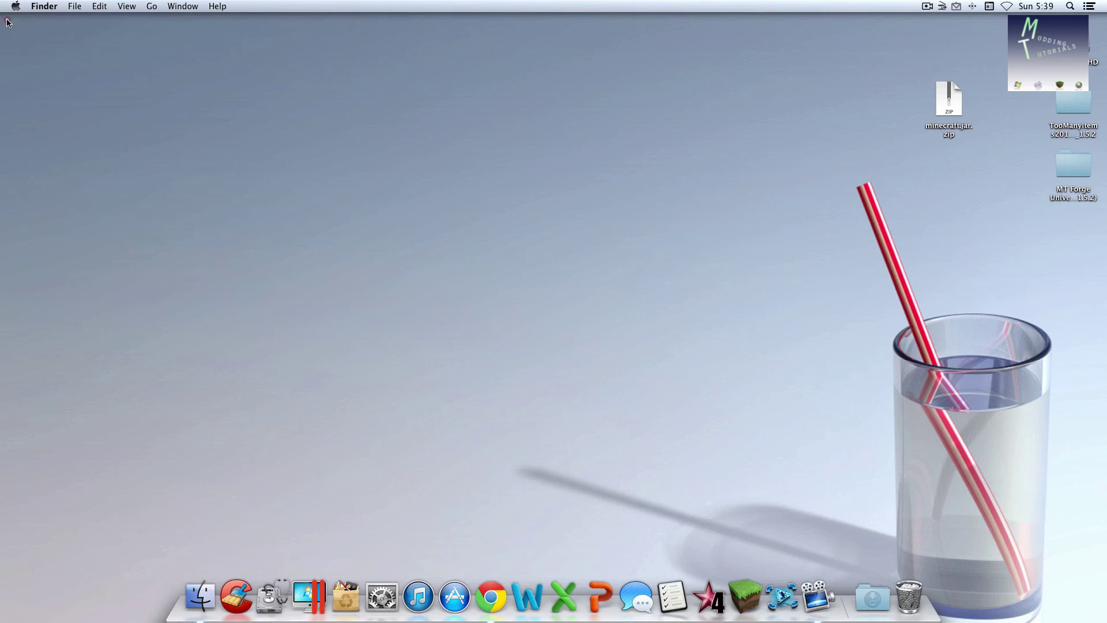
Launch Minecraft, quitting Chrome along the way, and log in with the saved account
left_click(752, 605)
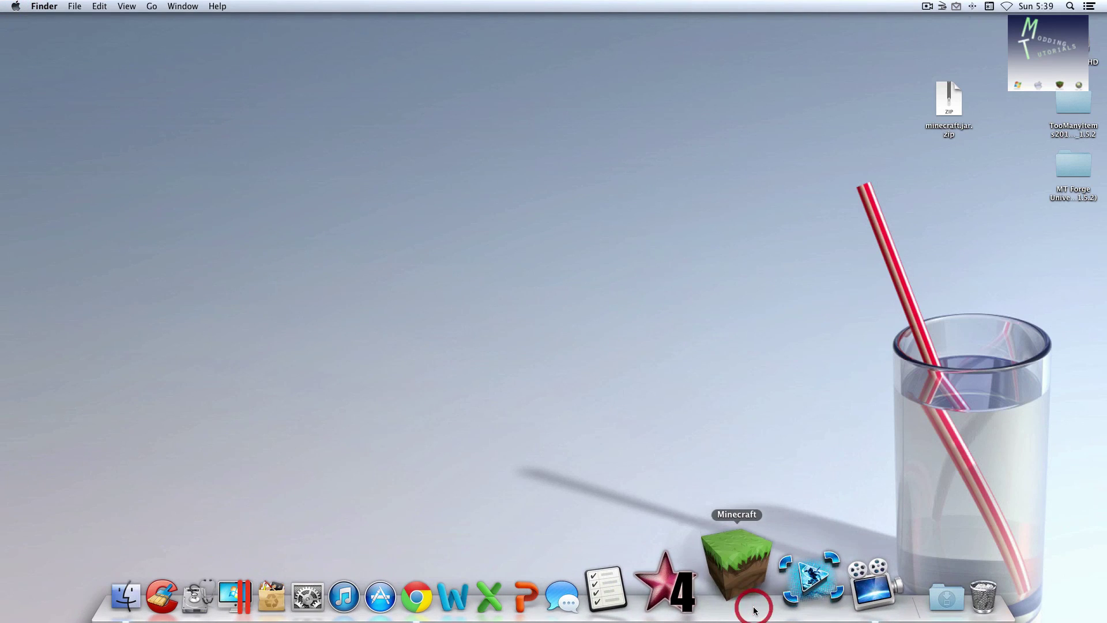
right_click(522, 596)
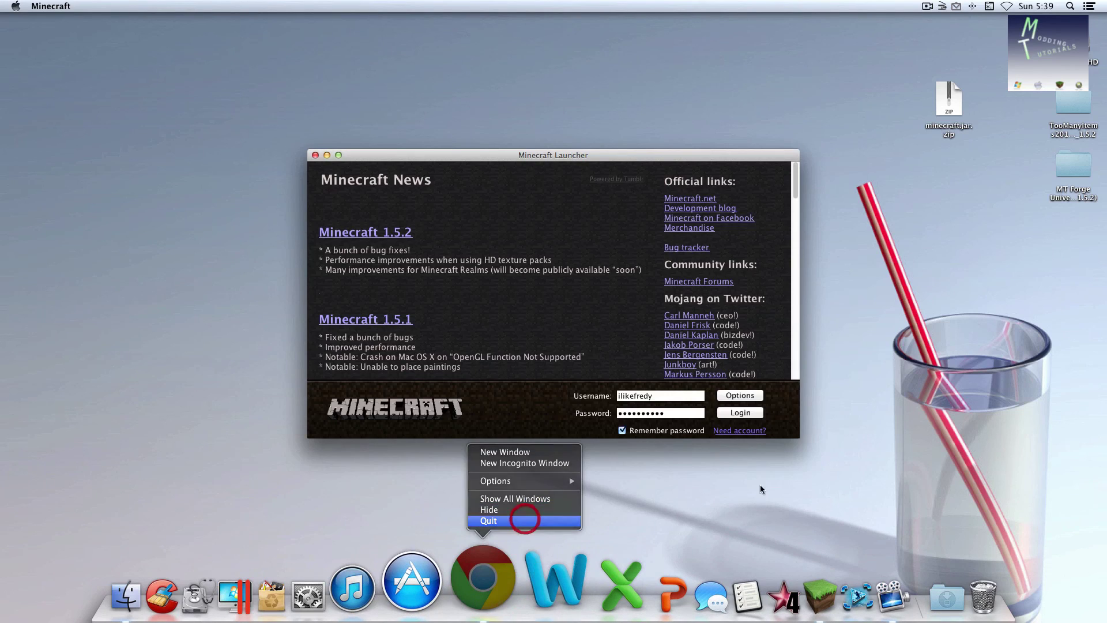
left_click(516, 520)
left_click(738, 415)
Empty the Trash and lower the system volume while Minecraft loads
right_click(909, 605)
key("XF86AudioLowerVolume")
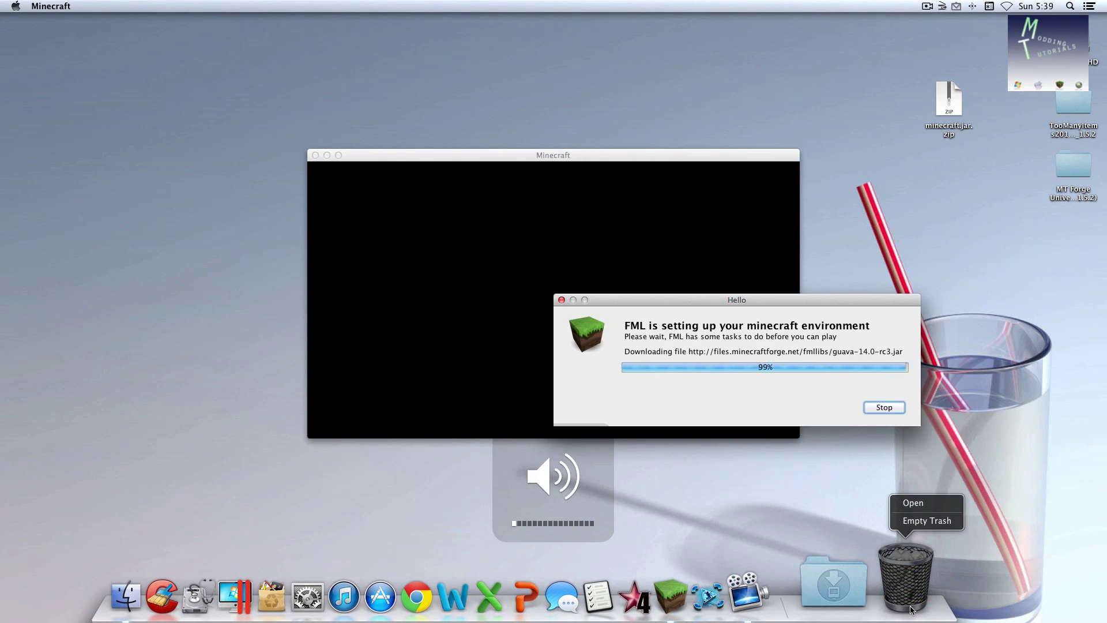
key("shift")
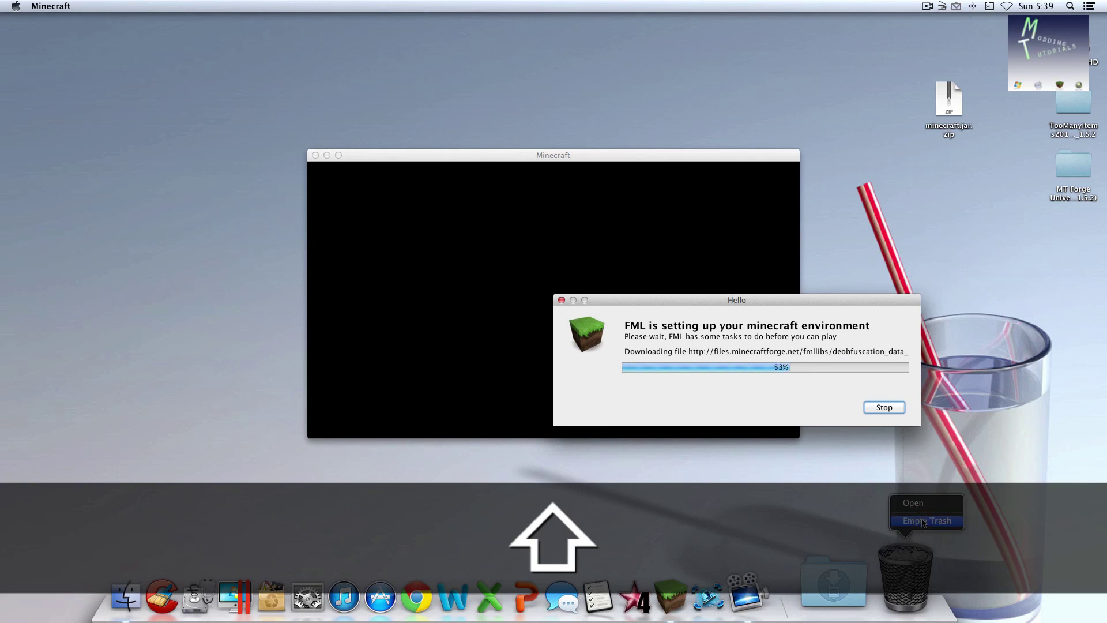
left_click(922, 521)
key("Return")
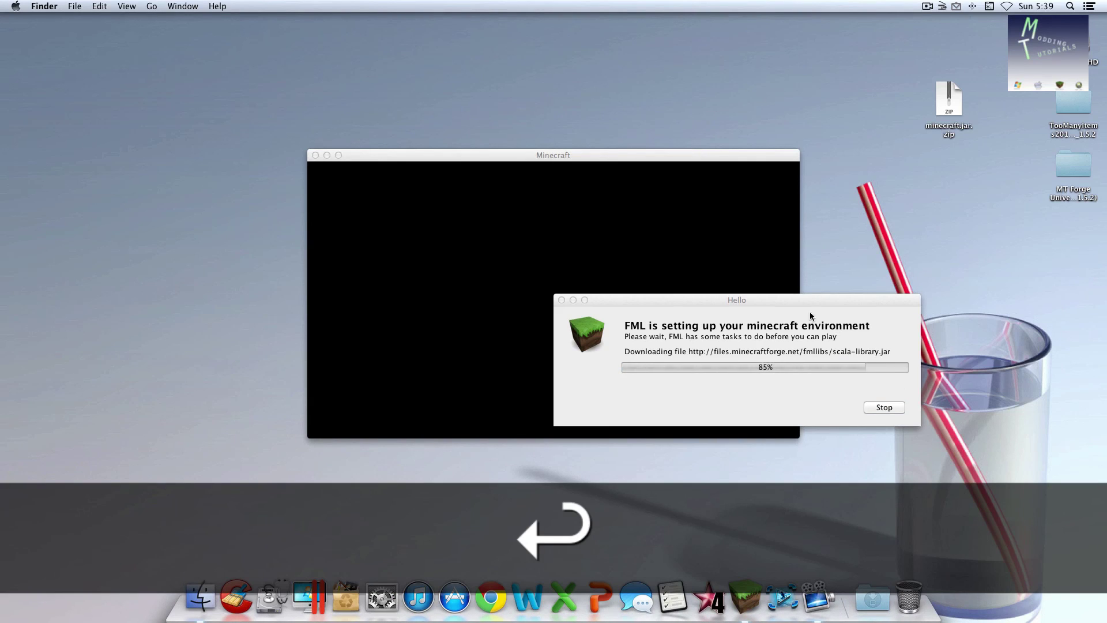
left_click(786, 314)
left_click(594, 224)
key("XF86AudioLowerVolume")
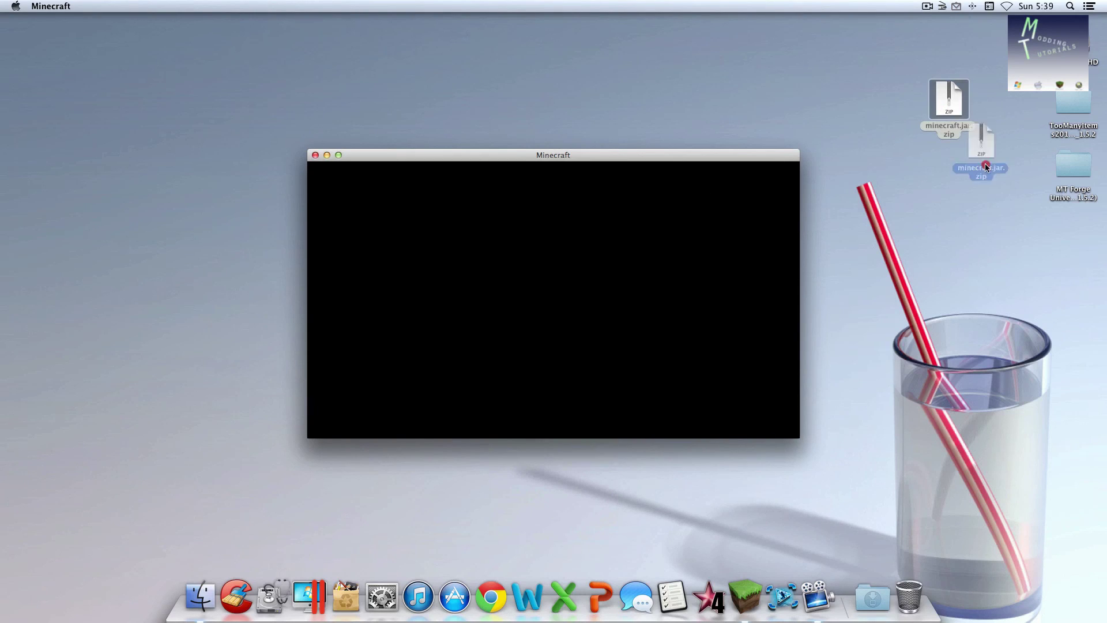
Move minecraft.jar.zip below the MT Forge folder on the desktop and clean up the icons
left_click_drag(967, 138, 1067, 256)
right_click(983, 243)
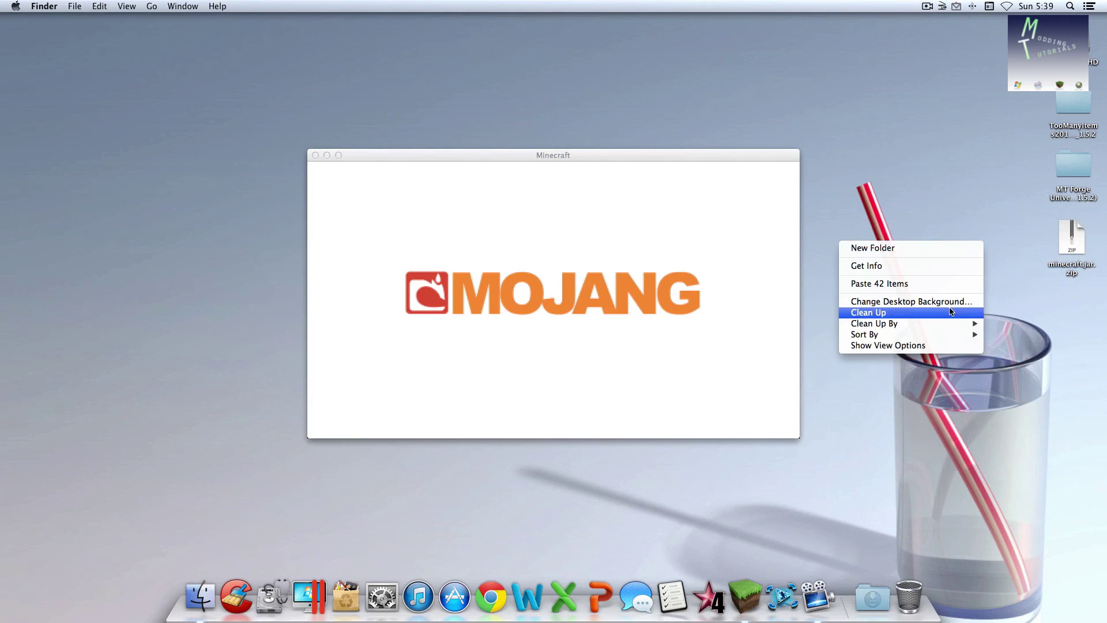
left_click(950, 312)
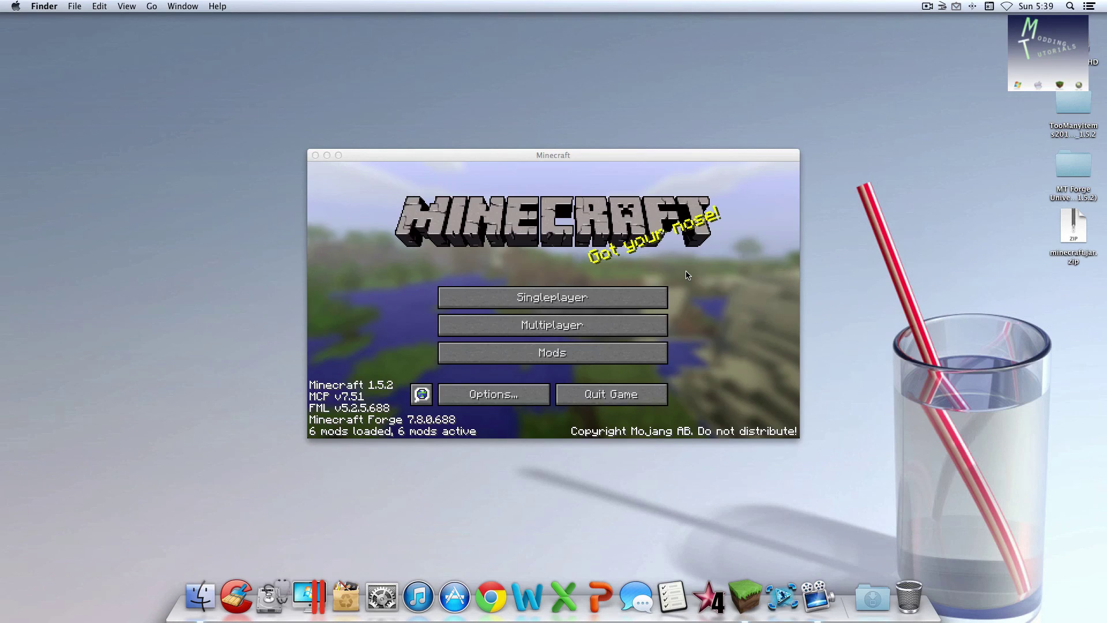
Check Minecraft's mod list for Minecraft Forge, TooManyItems, iChunUtil and Torched, and return to the title screen
left_click(345, 437)
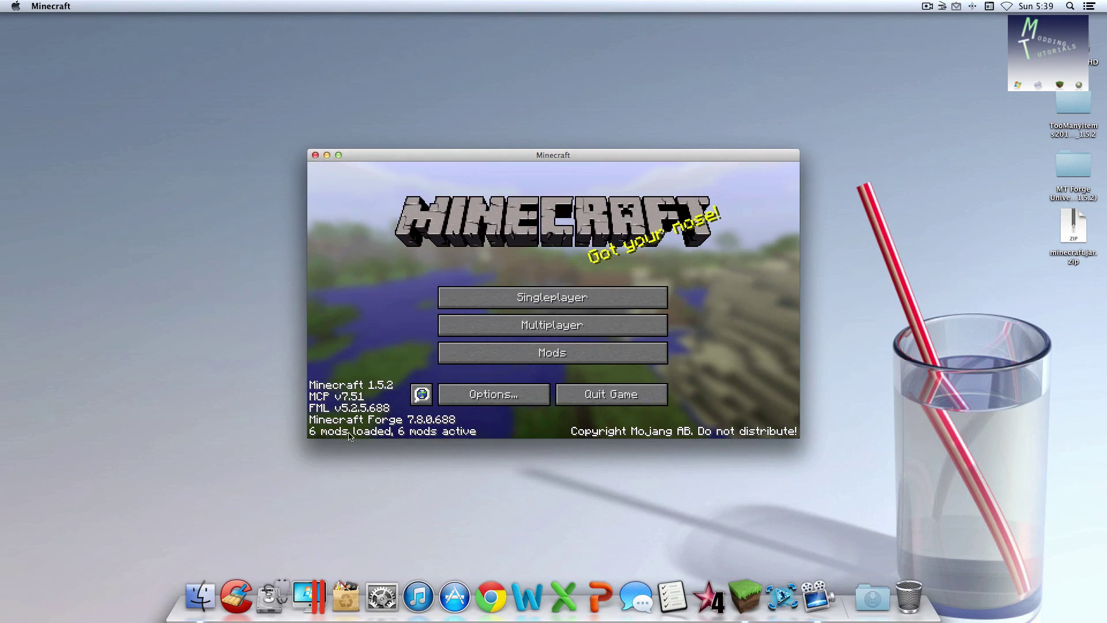
left_click(599, 353)
scroll(438, 296, "down", 2)
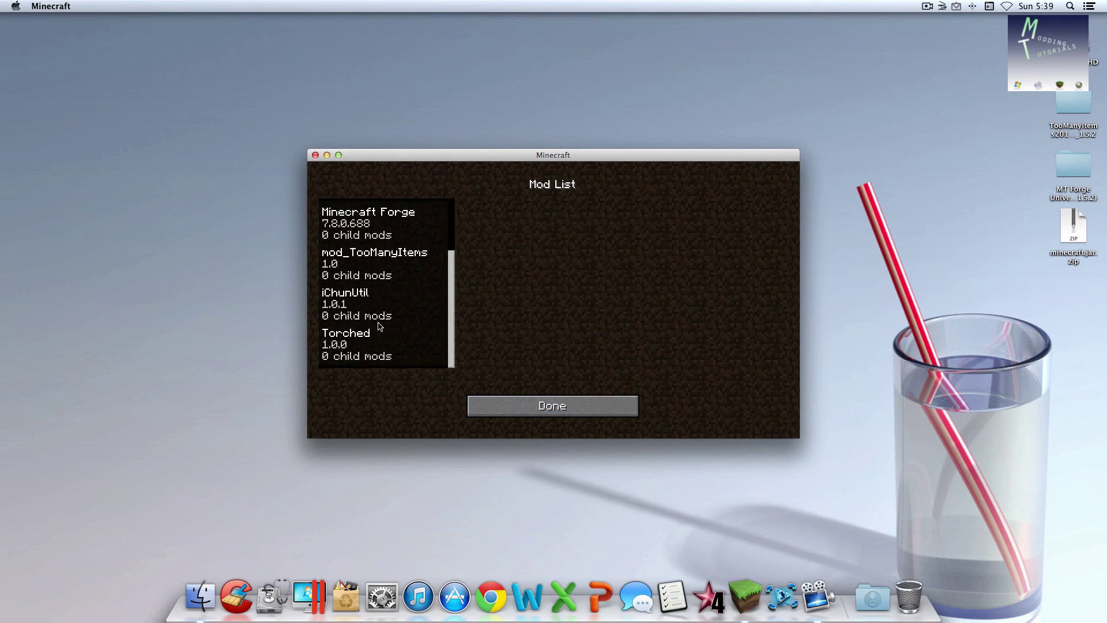
scroll(396, 366, "up", 2)
left_click(595, 404)
Create a new singleplayer world named Lights in Survival mode and enlarge the game window
left_click(573, 298)
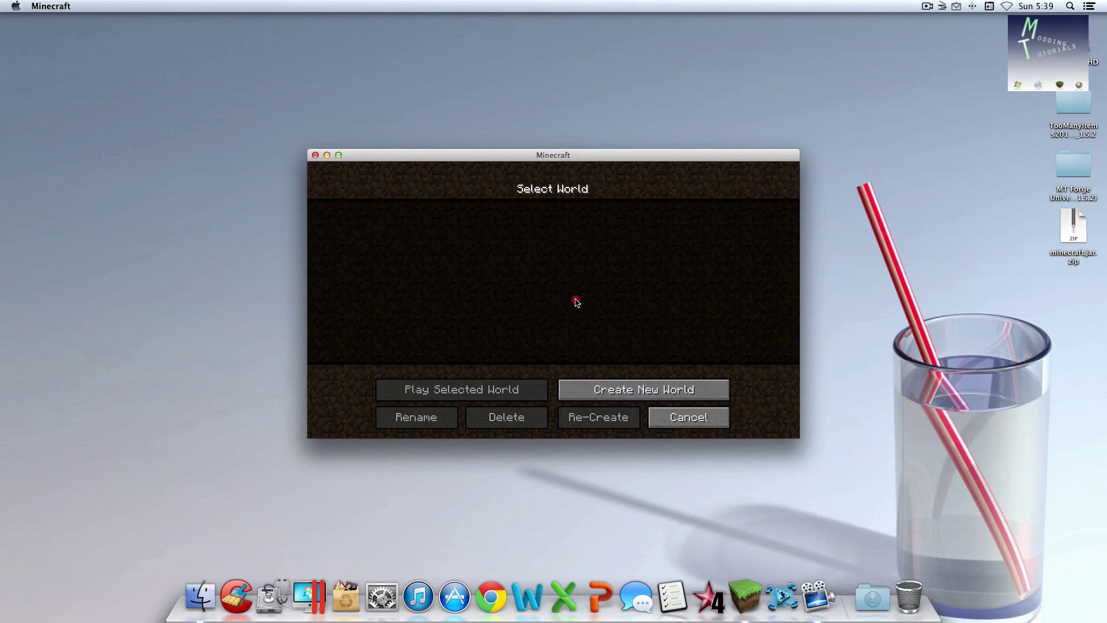
left_click(597, 385)
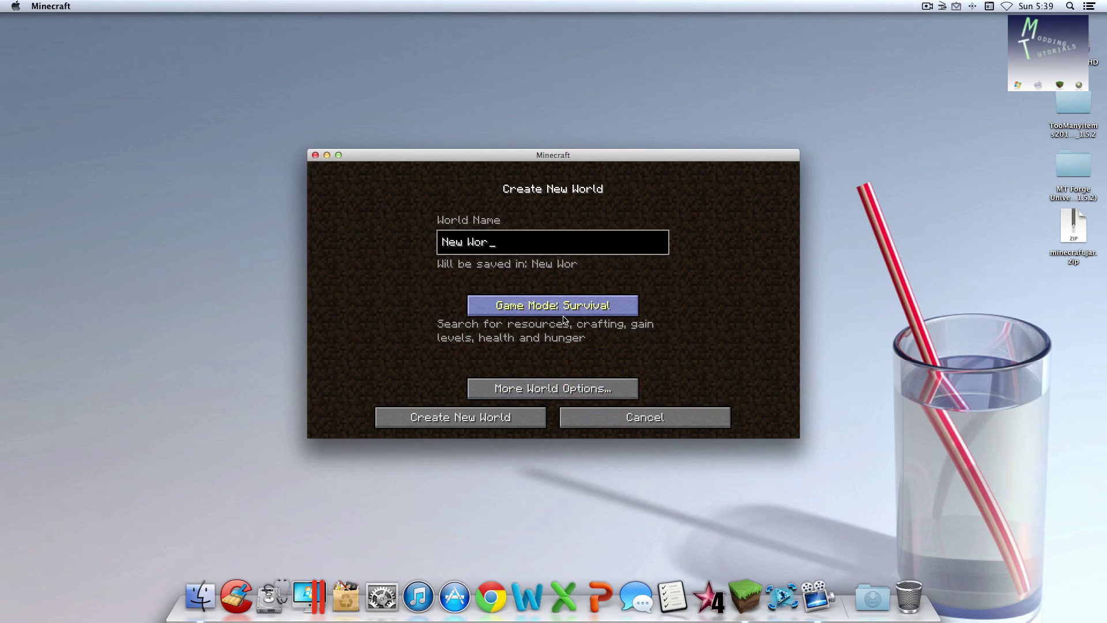
key("BackSpace")
key("BackSpace")
type("Lights")
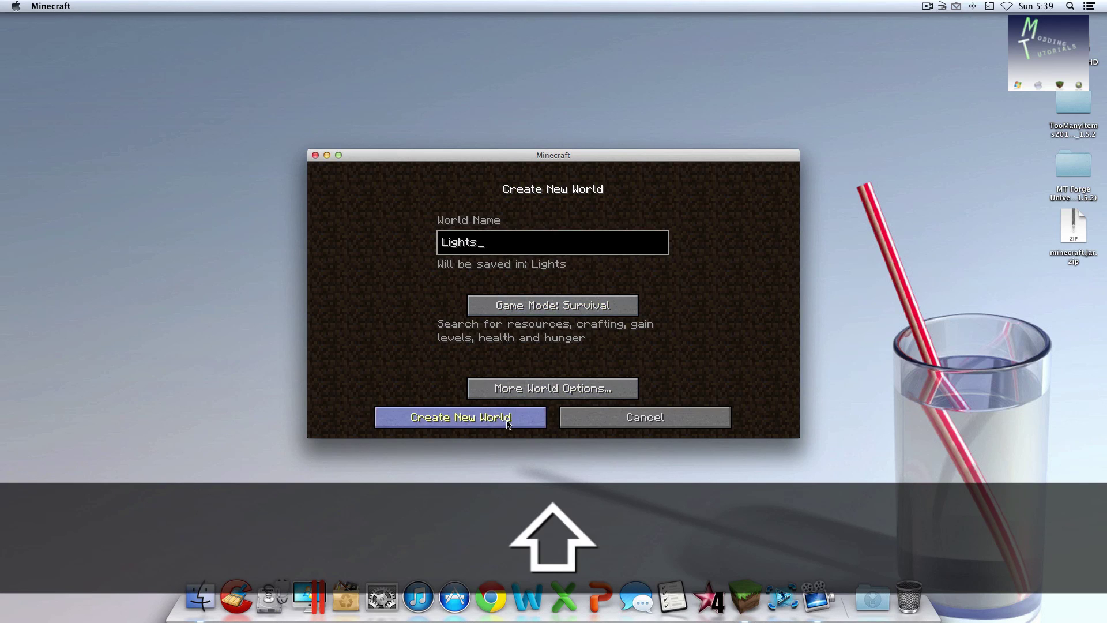
left_click(508, 417)
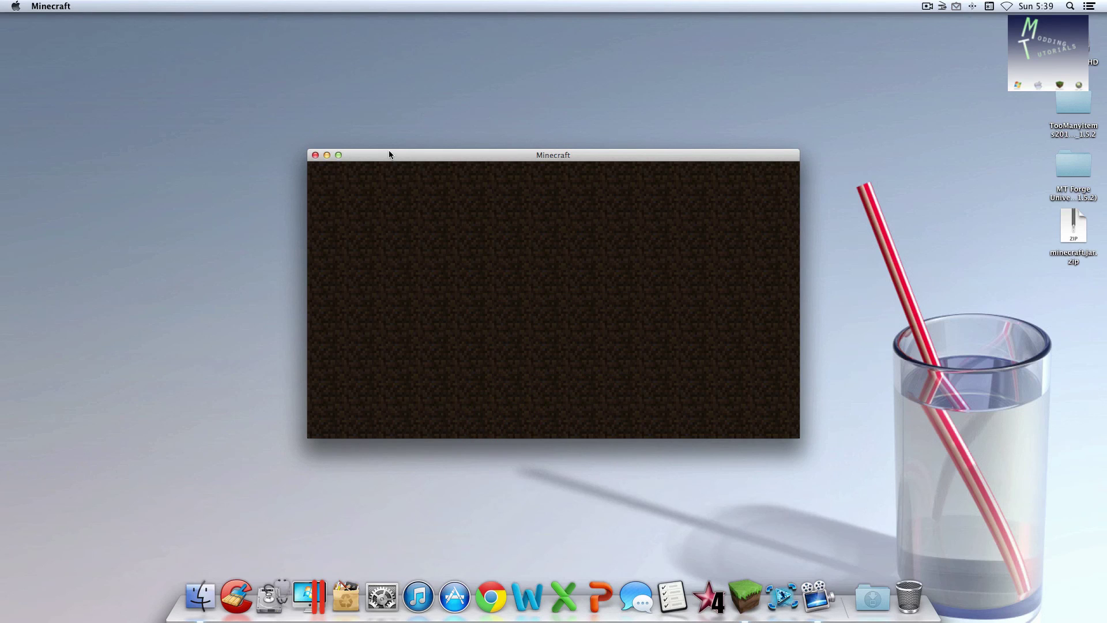
left_click(338, 155)
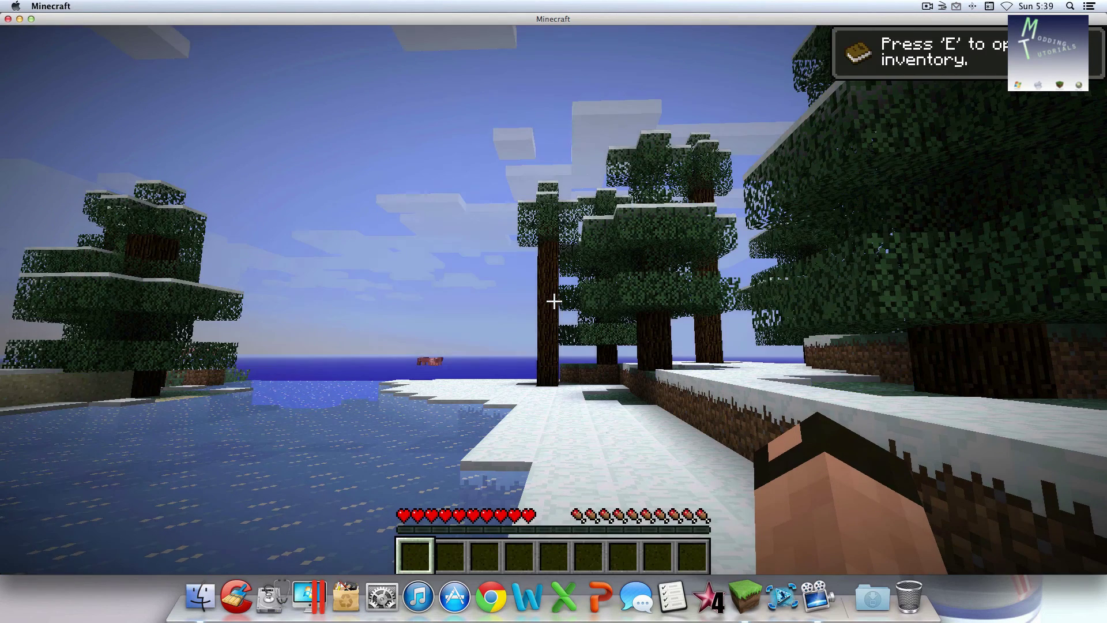
From the last page of the inventory's item list, take the torch launcher and two stacks of 64 torches, including Rocket Propelled Torches
key("e")
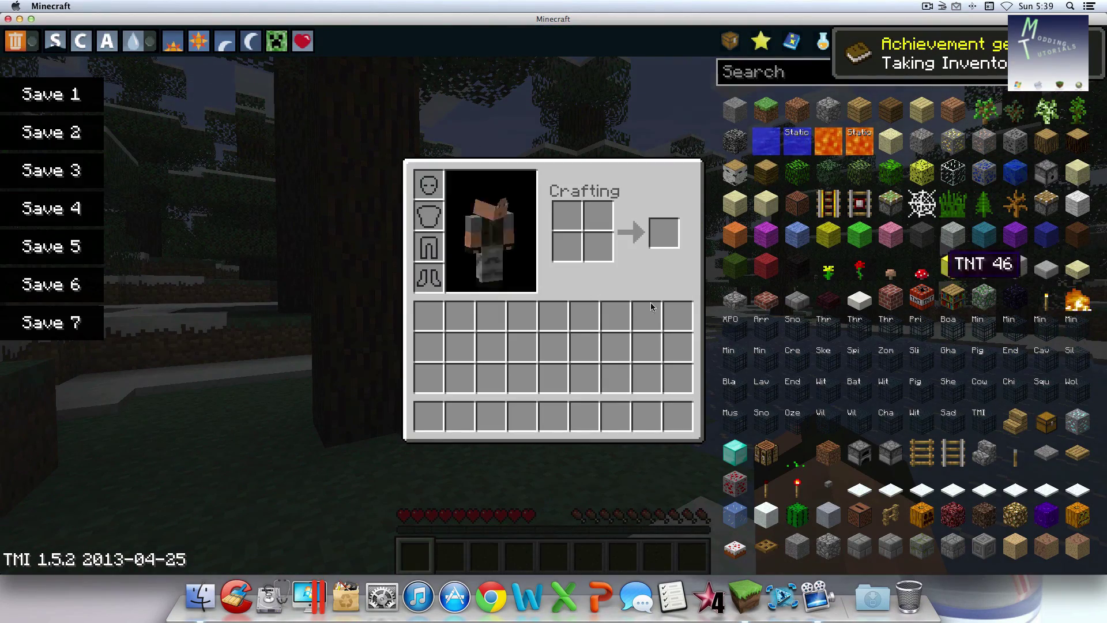
left_click(1091, 66)
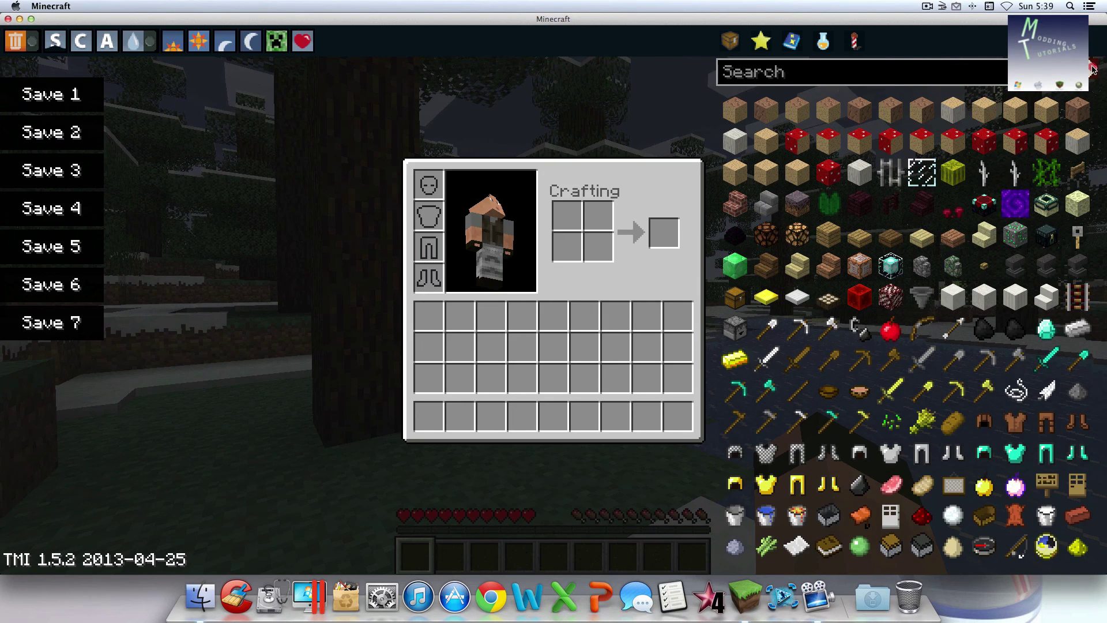
left_click(1092, 68)
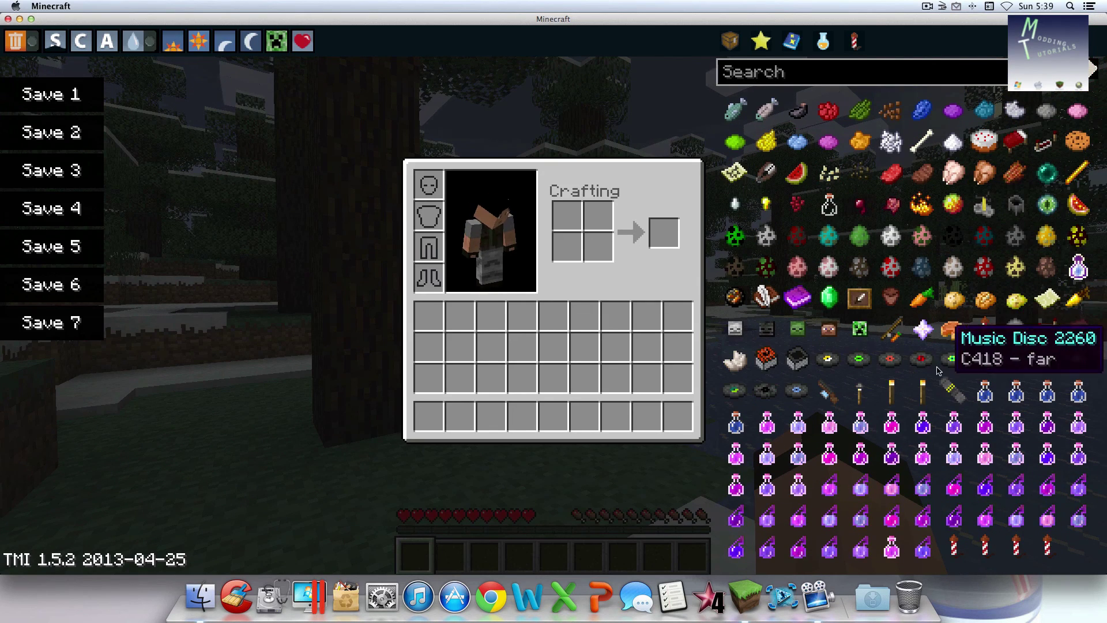
left_click(950, 391)
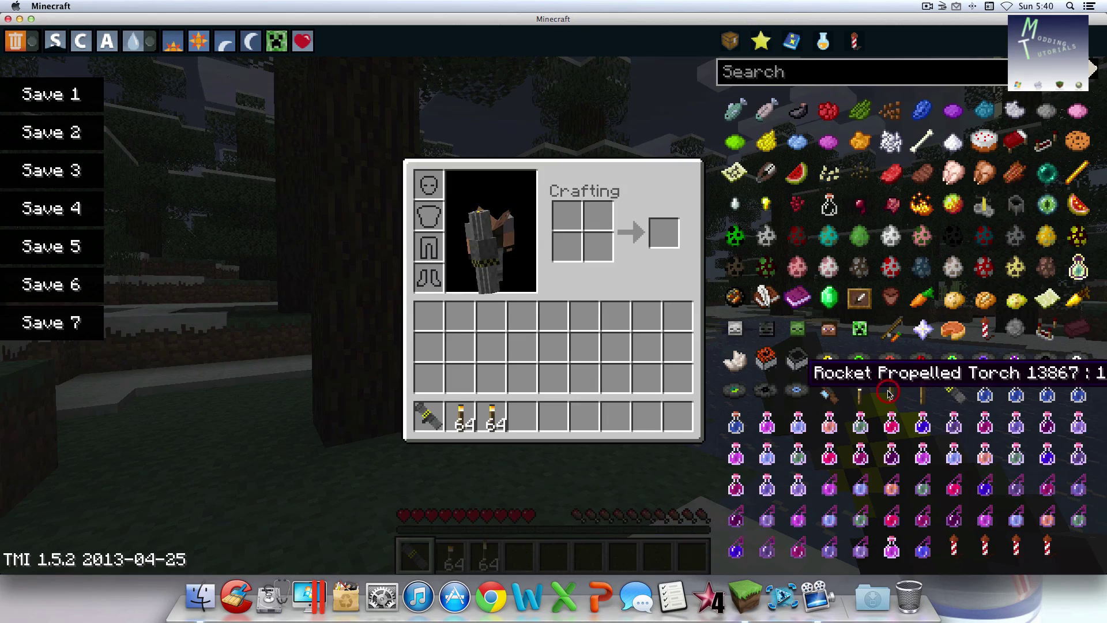
Leave the inventory and fire the torch launcher repeatedly over the frozen lake
key("e")
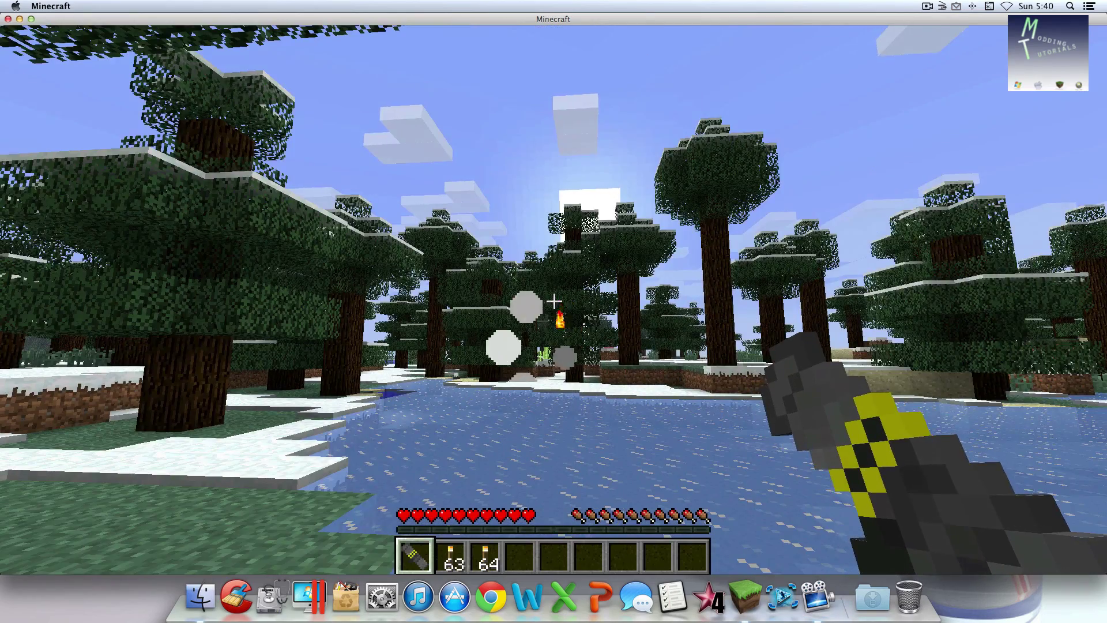
right_click(554, 301)
right_click(553, 301)
right_click(553, 300)
right_click(554, 300)
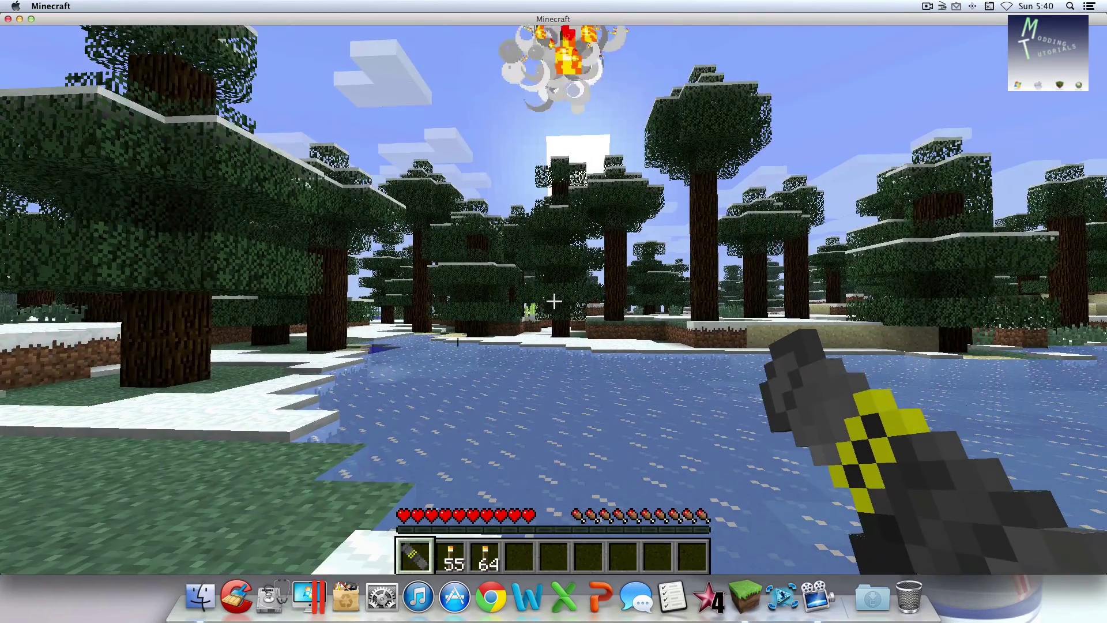
Change the world's time of day to night with TooManyItems and return to the game
key("Escape")
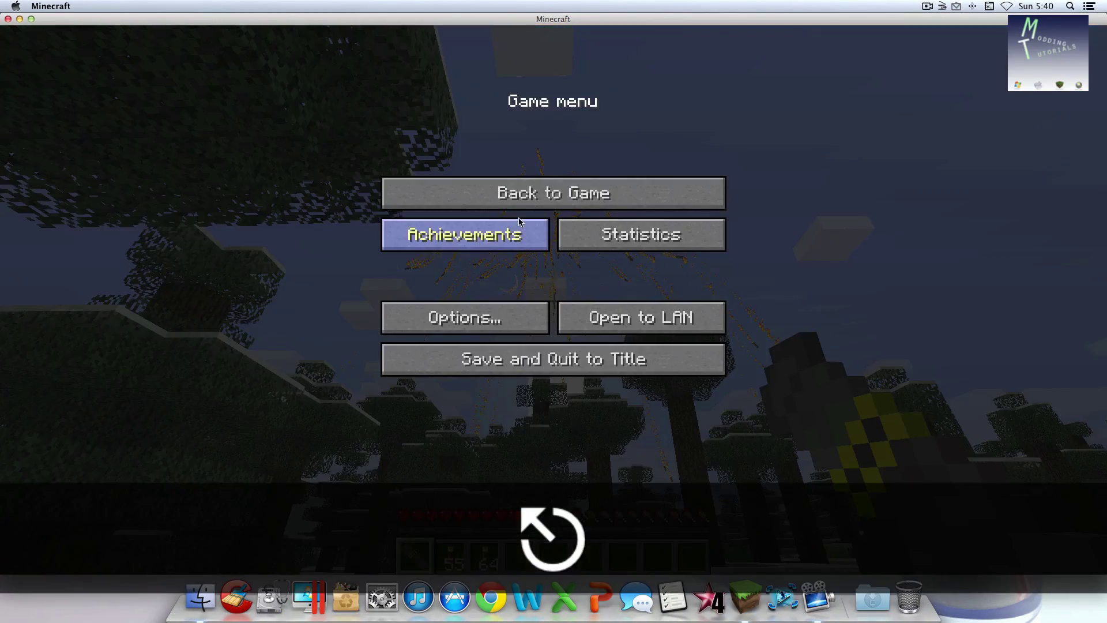
key("Escape")
key("e")
left_click(249, 39)
key("e")
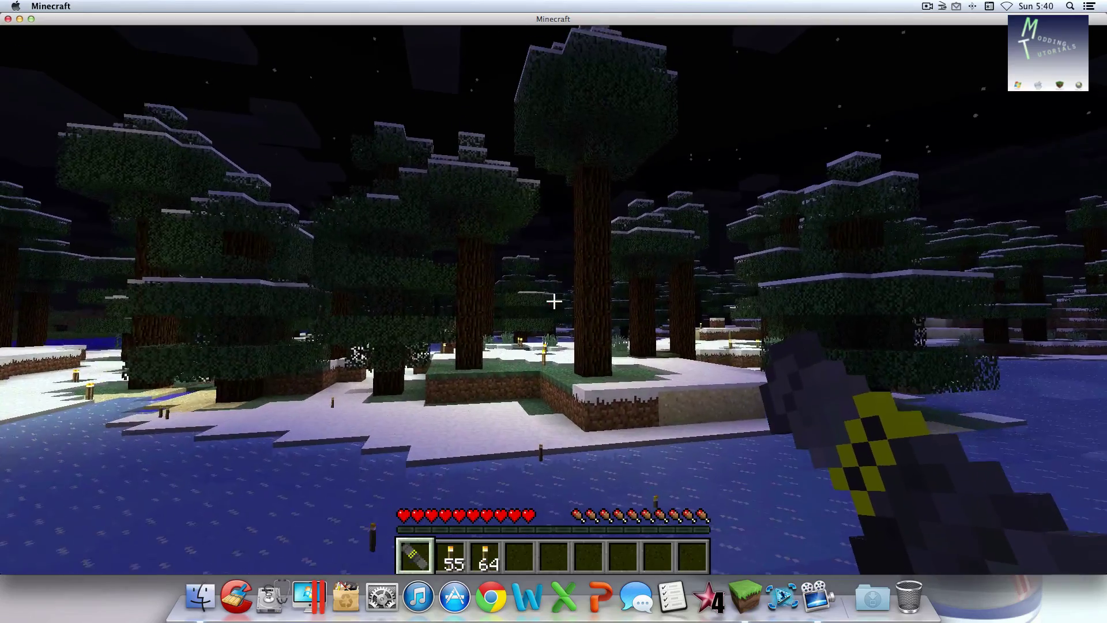
Switch the game to Creative mode and fly up above the snowy forest
key("e")
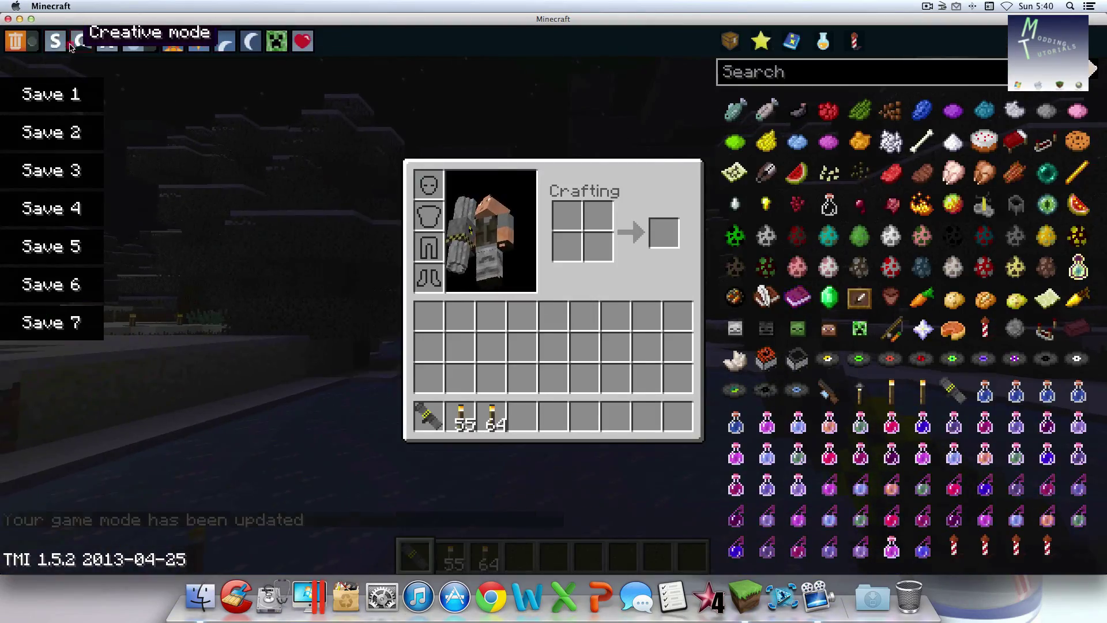
left_click(70, 47)
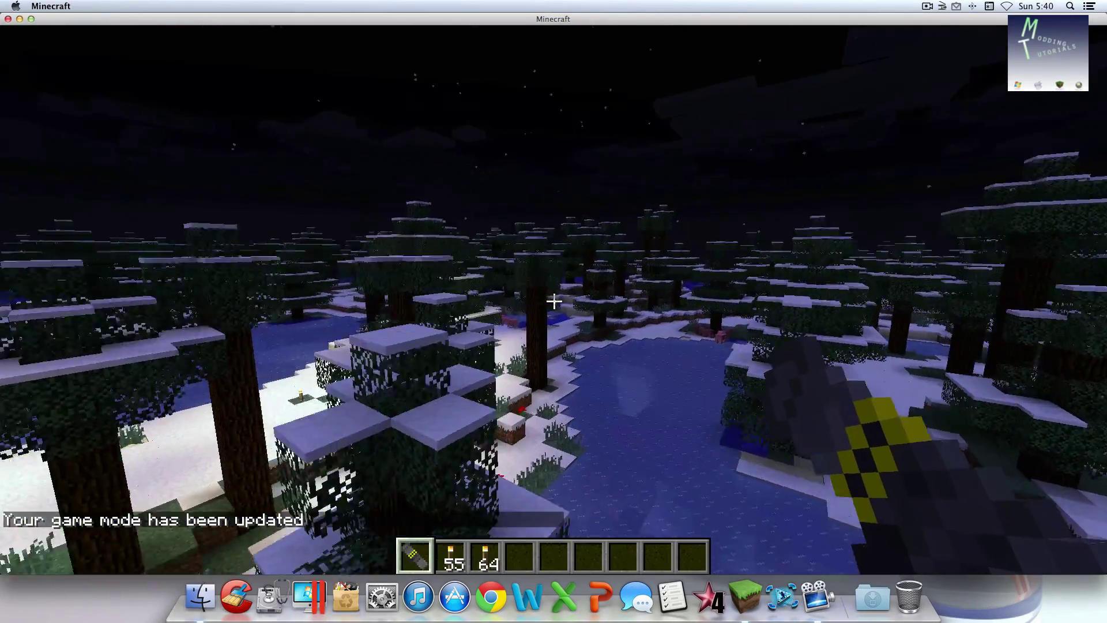
key("space")
key("shift")
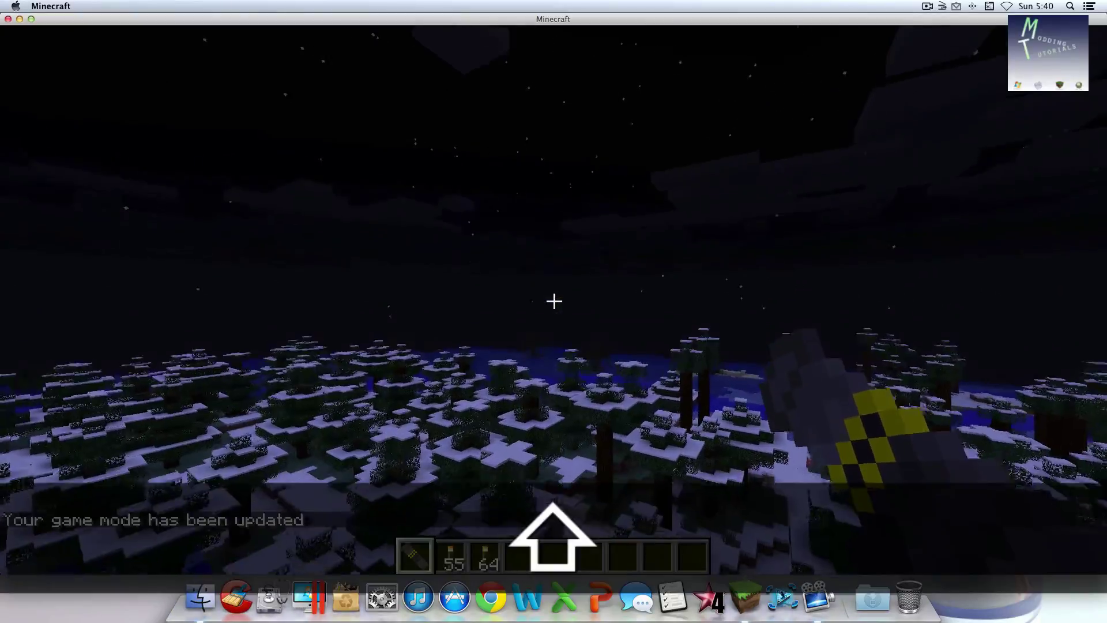
key("w")
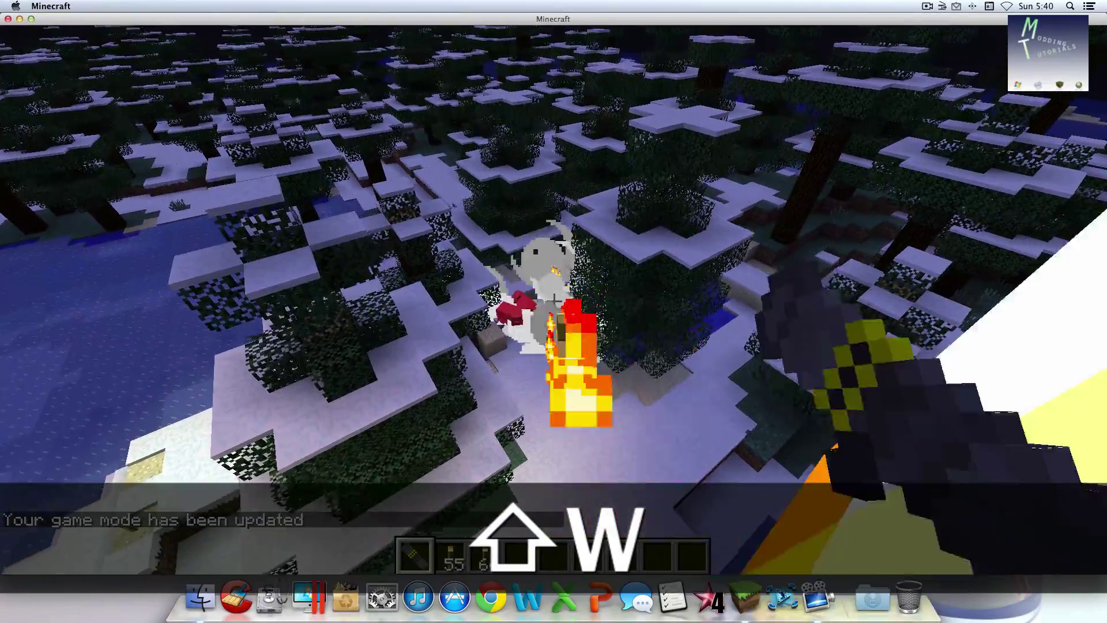
key("space")
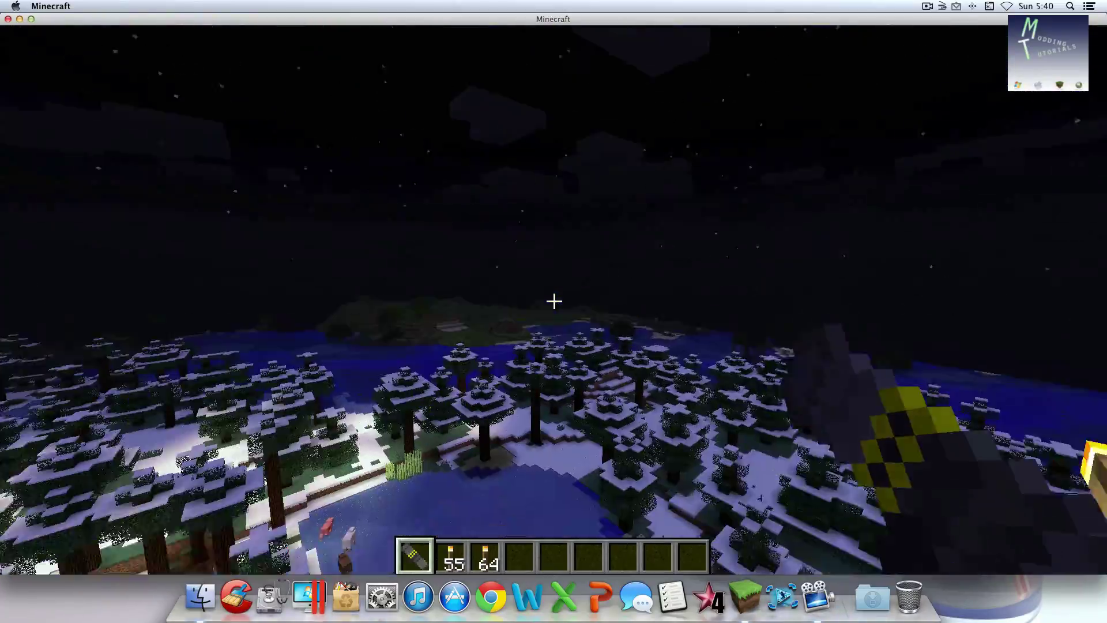
Fire the torch launcher repeatedly from the air to light up the dark forest and frozen lakes
right_click(553, 301)
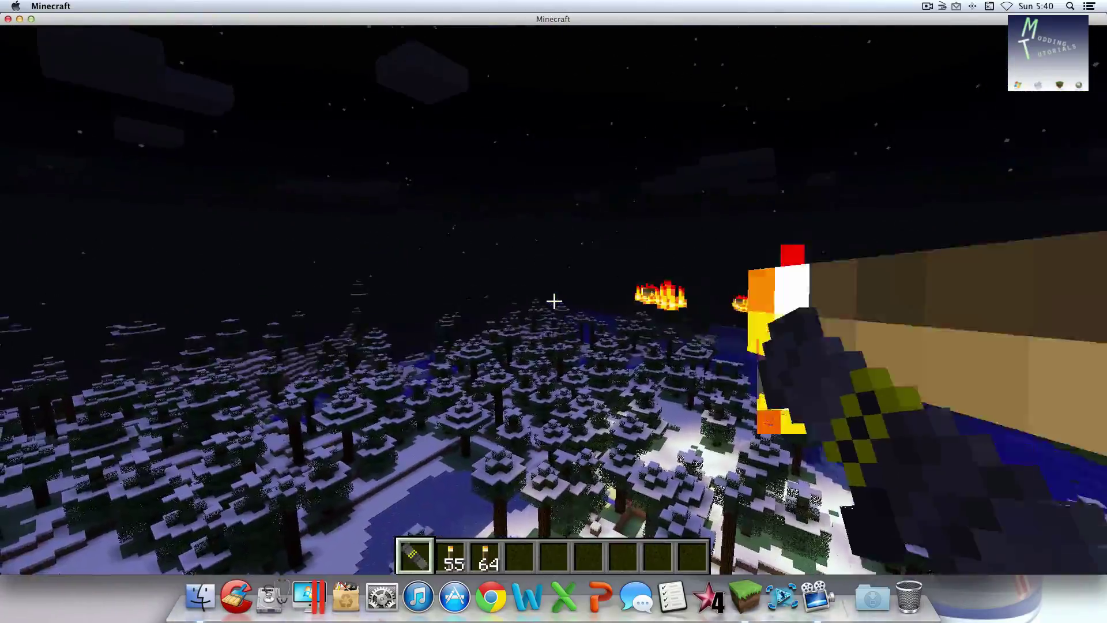
right_click(553, 300)
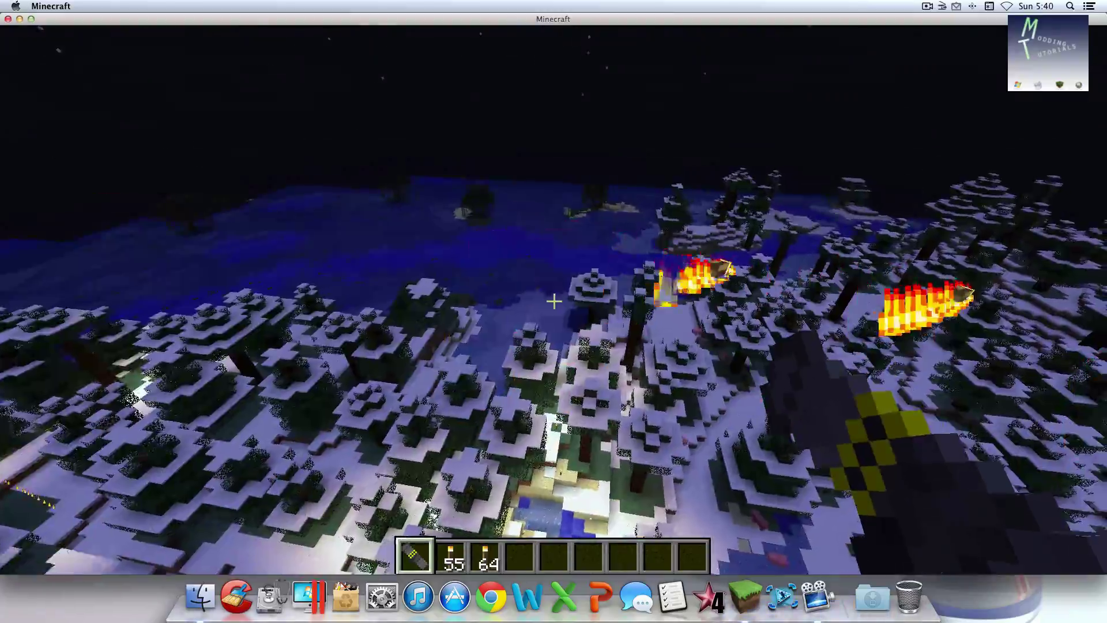
right_click(554, 300)
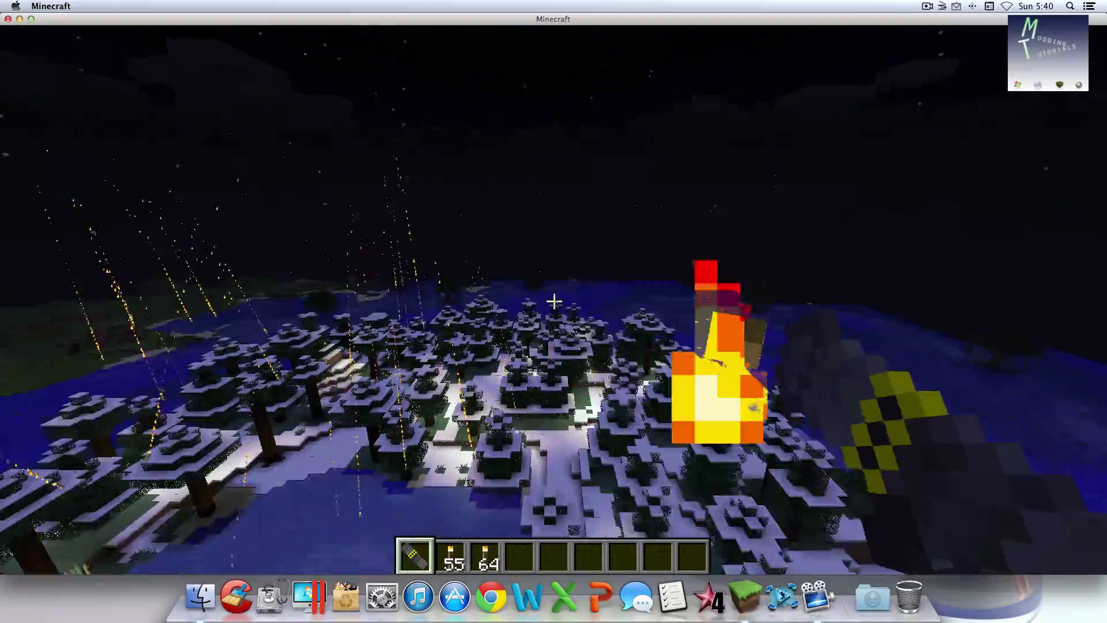
right_click(553, 300)
right_click(553, 300)
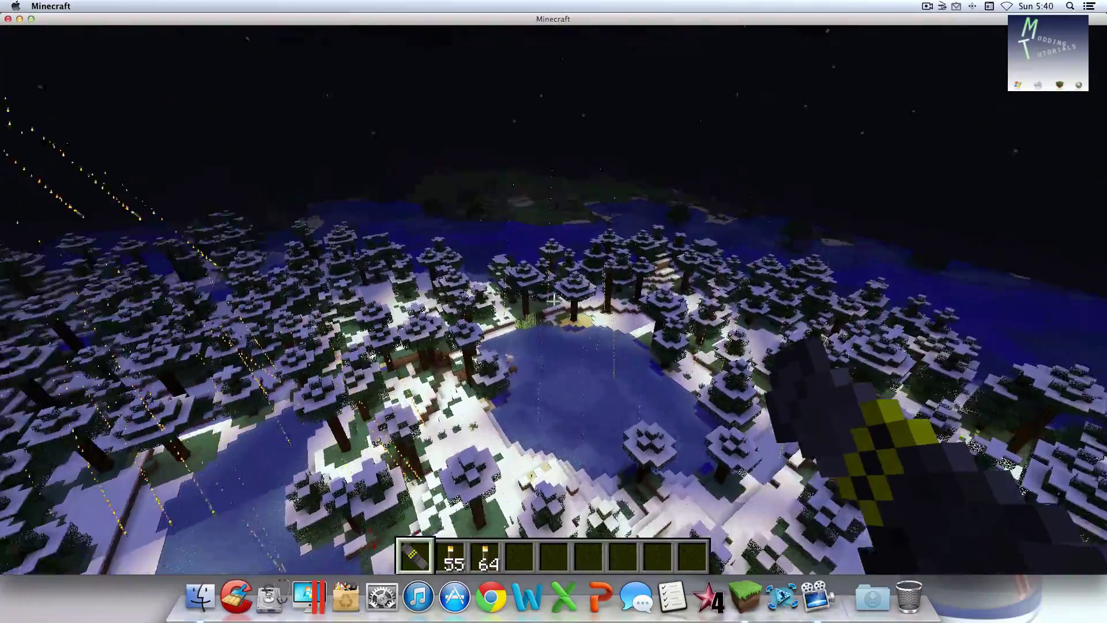
right_click(553, 300)
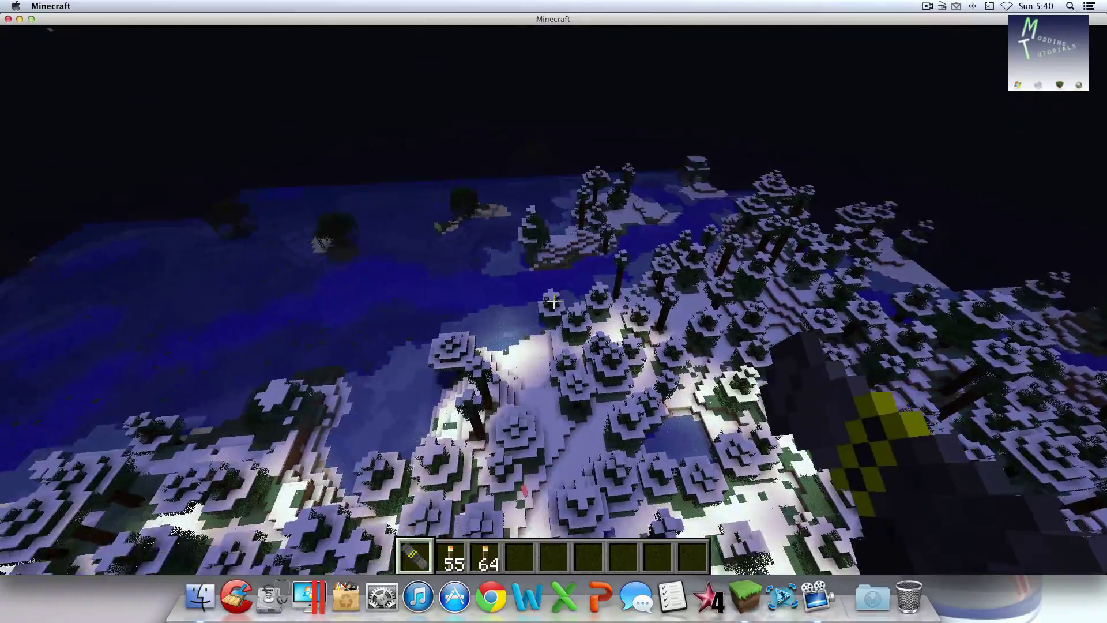
right_click(554, 300)
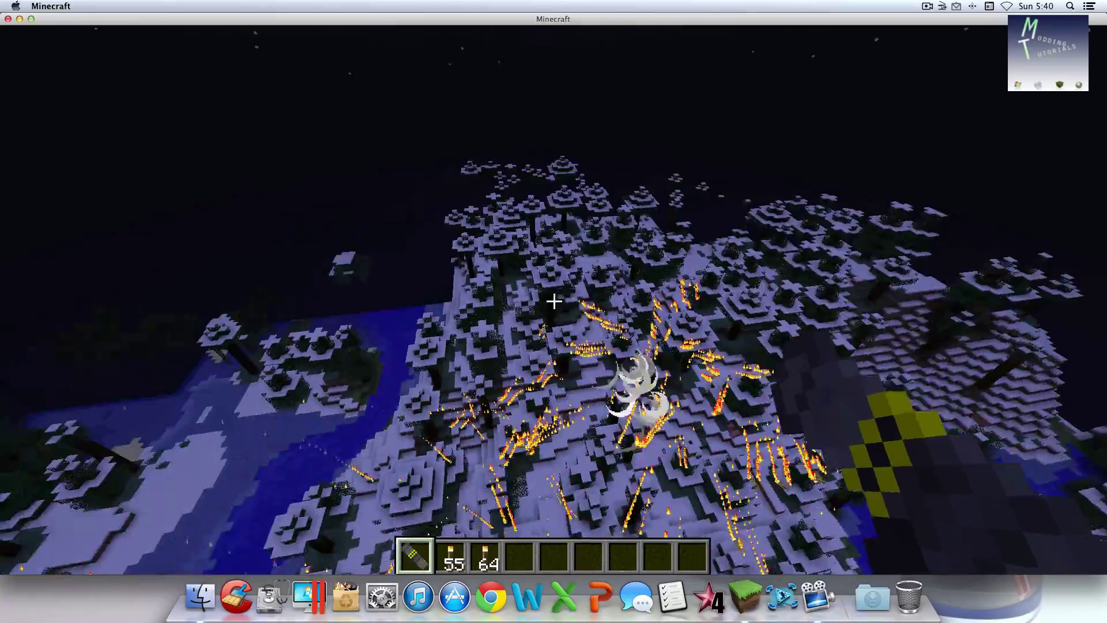
right_click(553, 300)
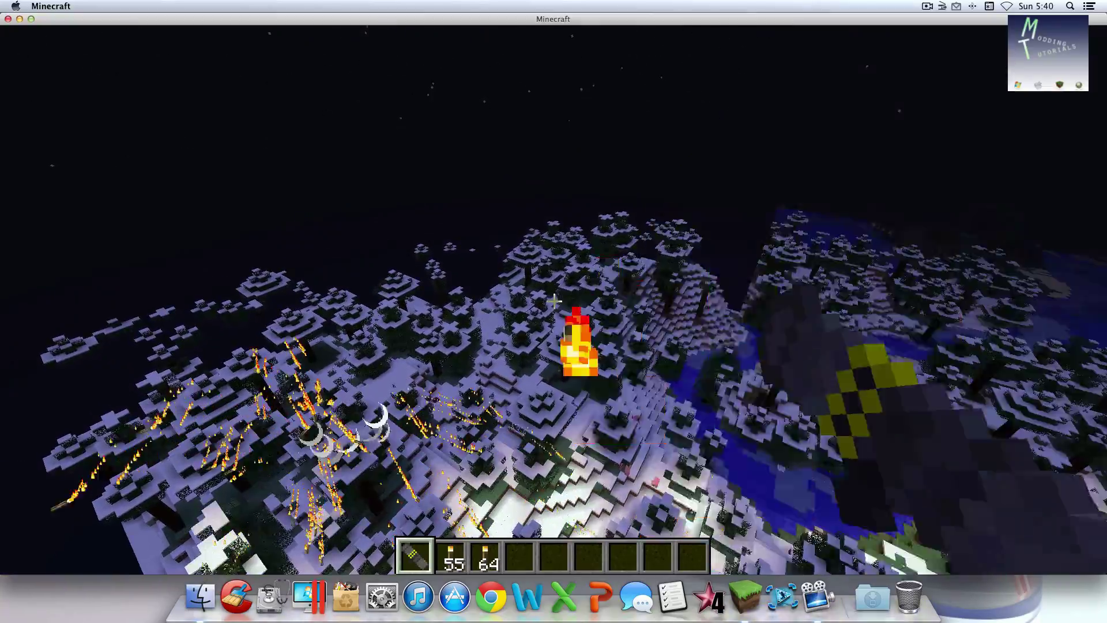
right_click(553, 300)
right_click(553, 301)
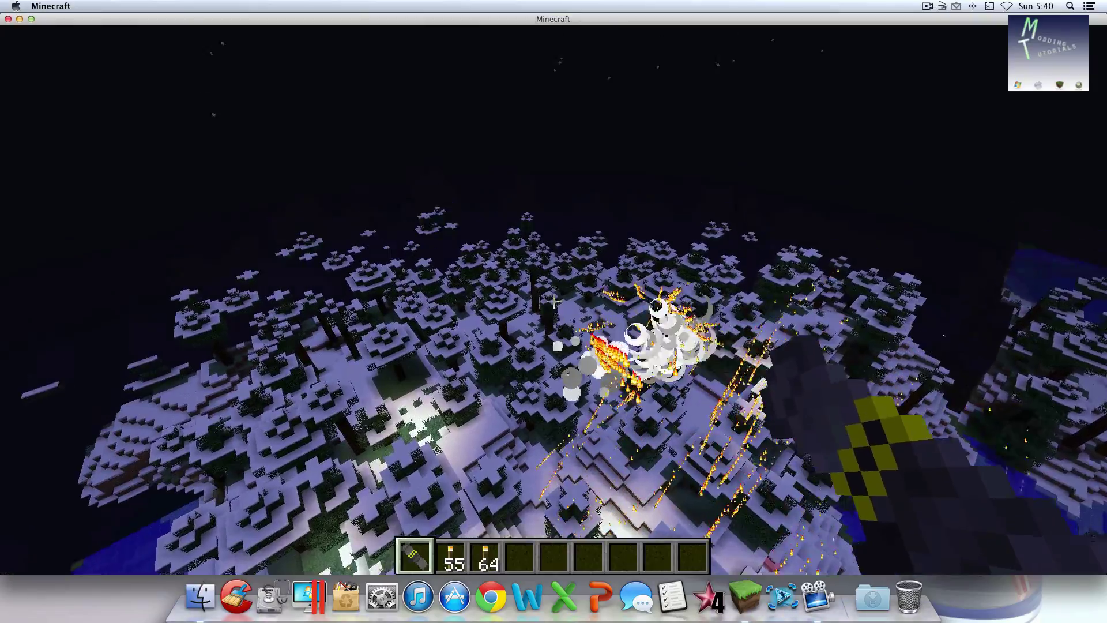
right_click(554, 301)
right_click(554, 300)
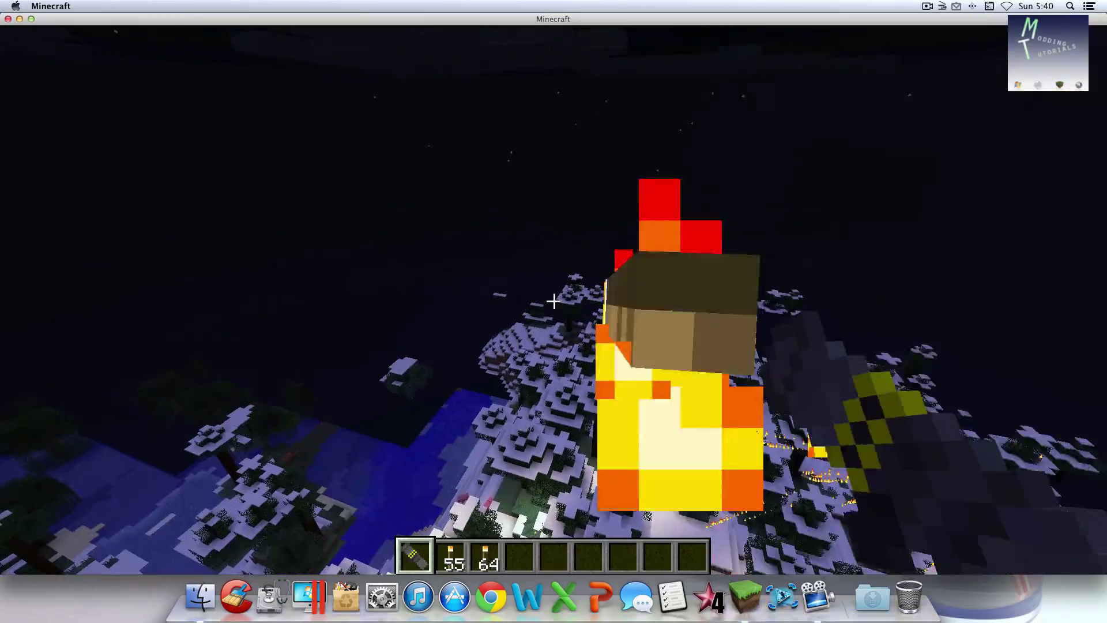
right_click(553, 301)
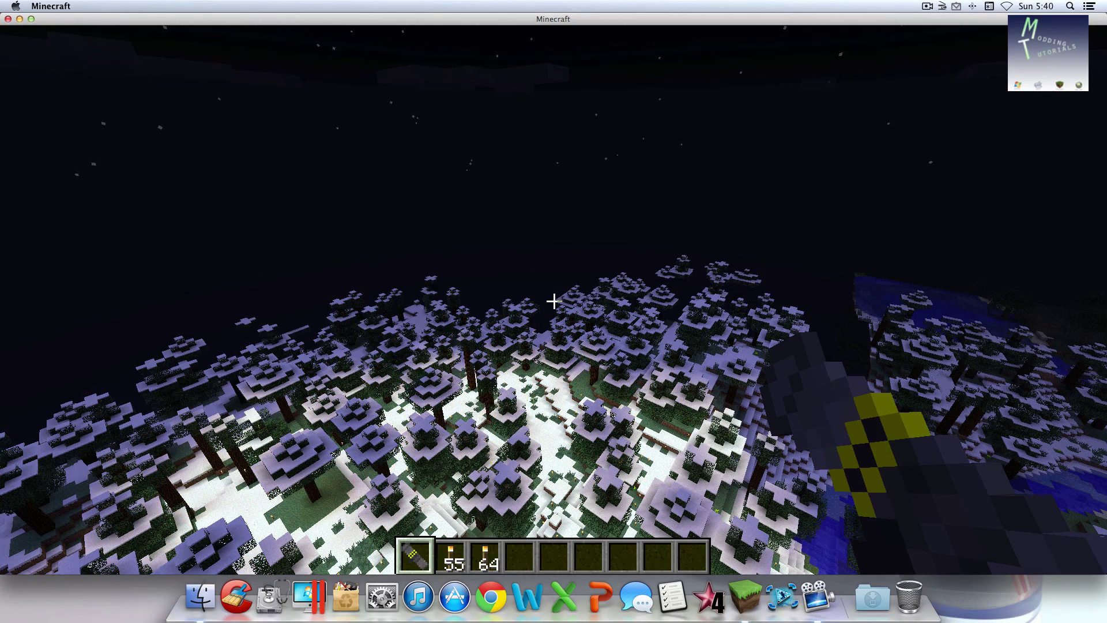
Save the world and quit to the title screen
key("Escape")
left_click(570, 363)
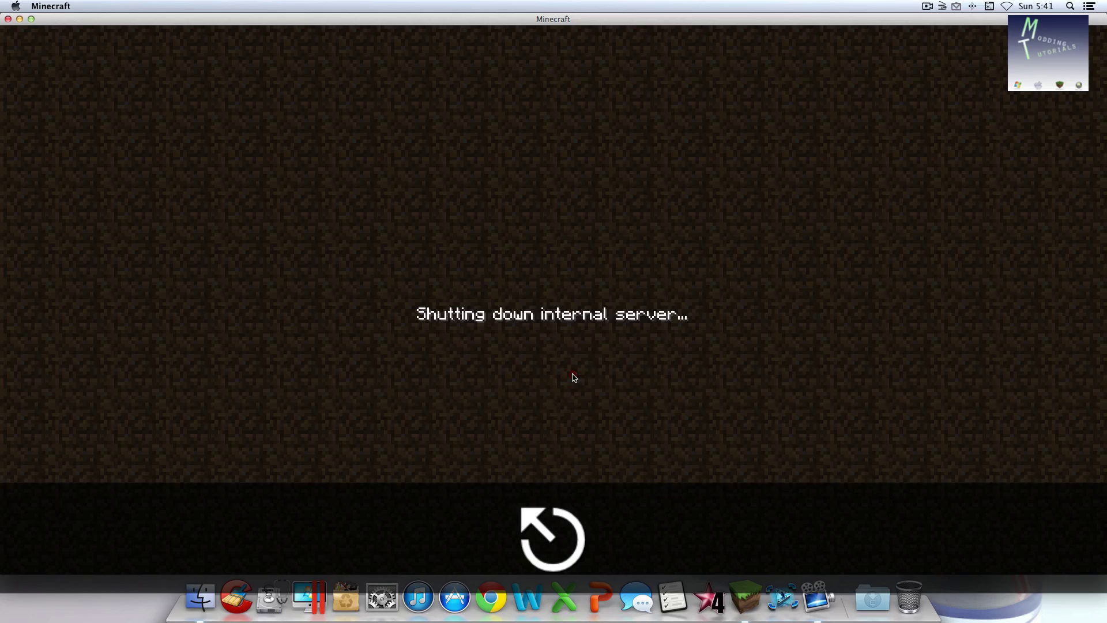